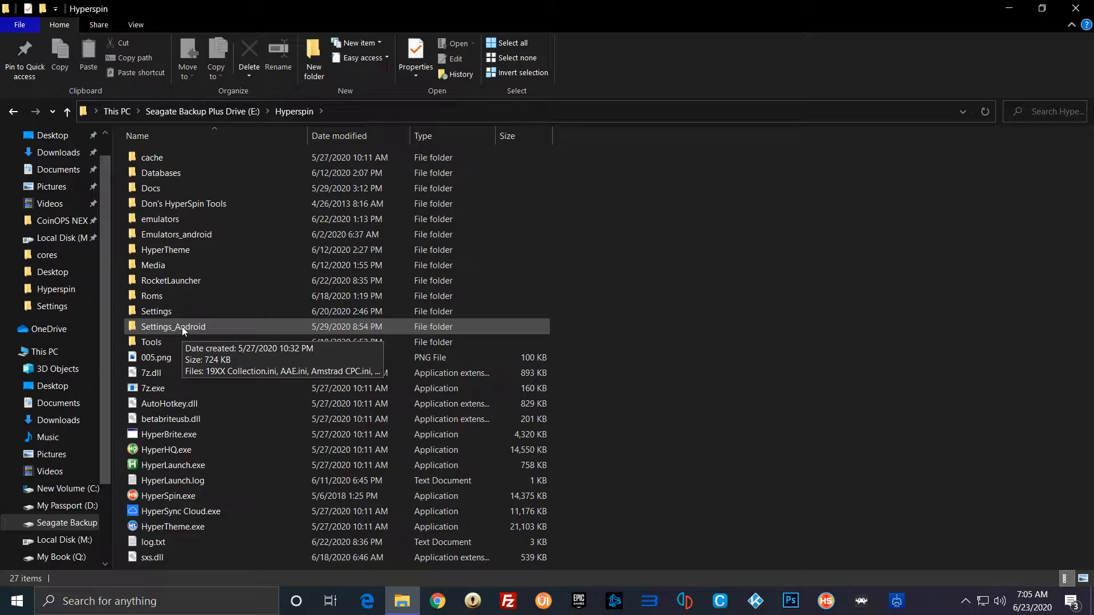
# Step: Open Atari 2600.ini from the Settings_Android folder in Notepad++ and widen its window to show the full lines
pyautogui.doubleClick(182, 326)
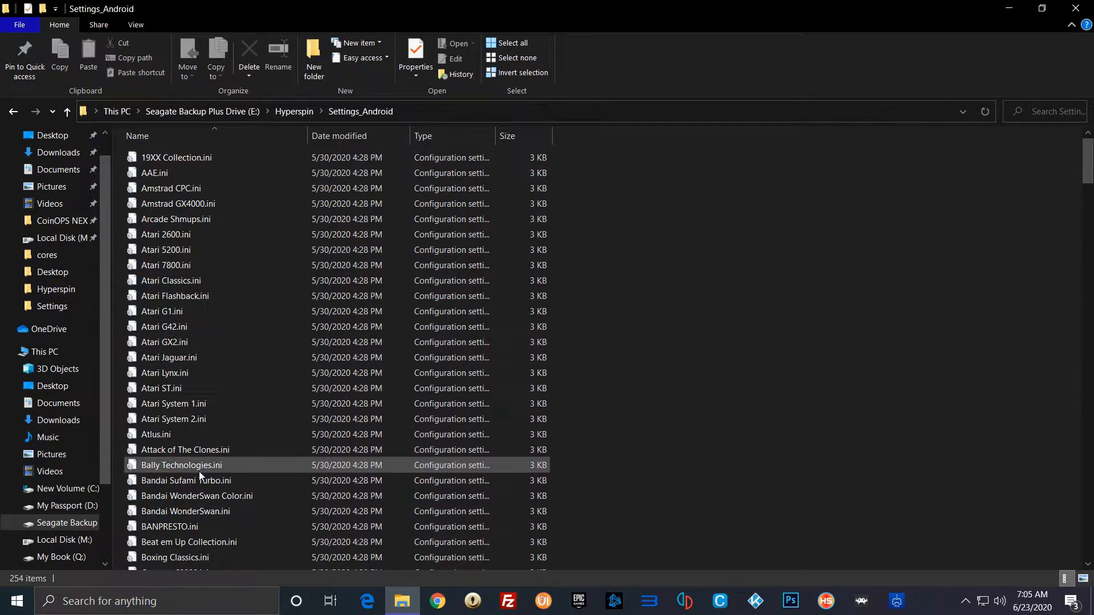
pyautogui.rightClick(166, 237)
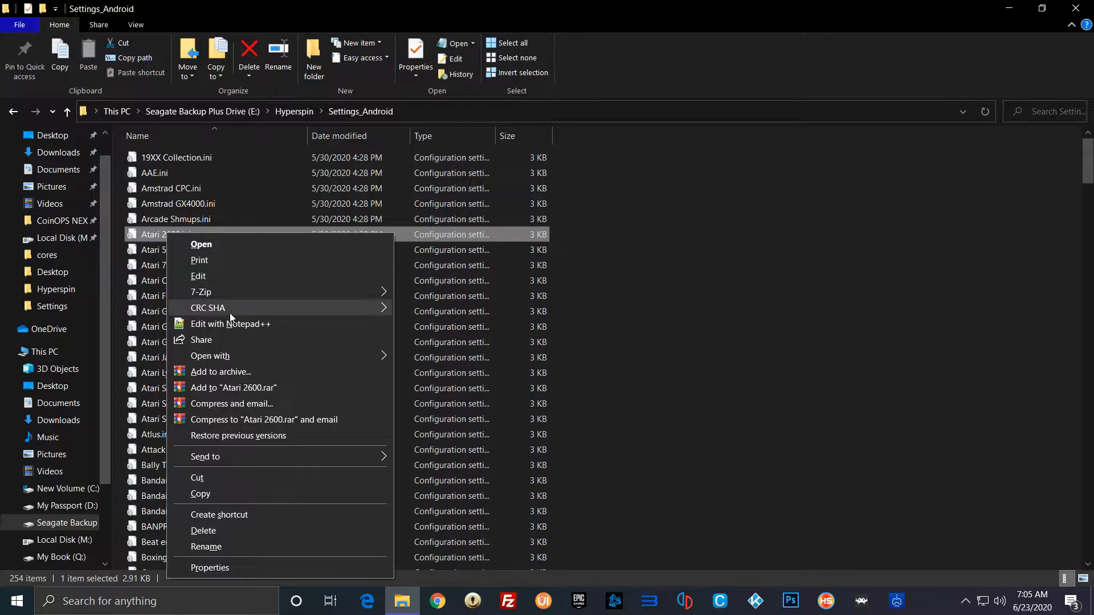
pyautogui.click(237, 327)
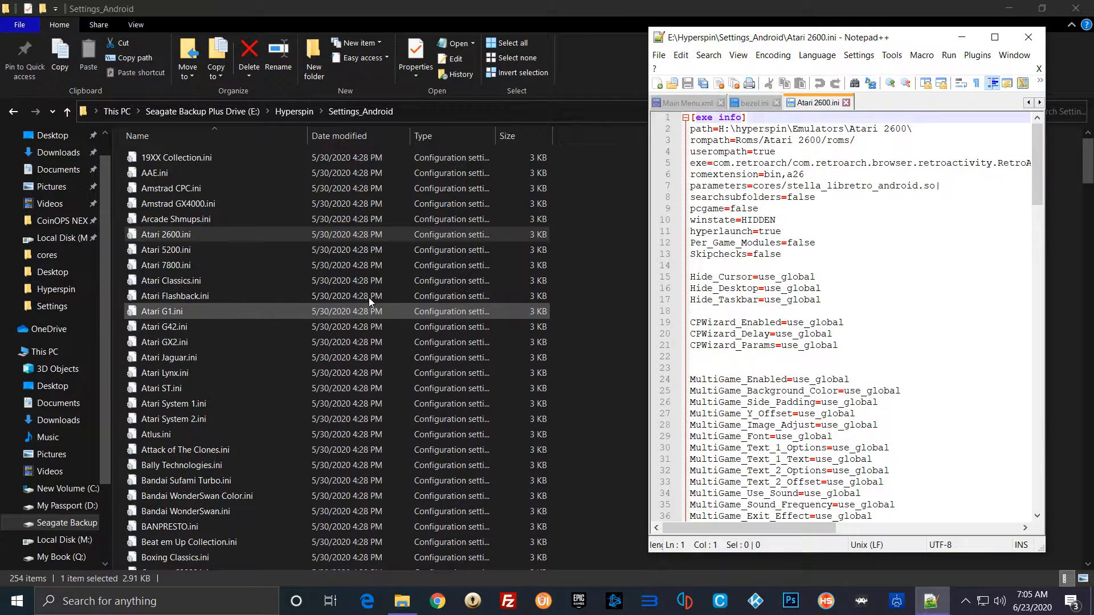
pyautogui.moveTo(864, 40); pyautogui.dragTo(482, 61)
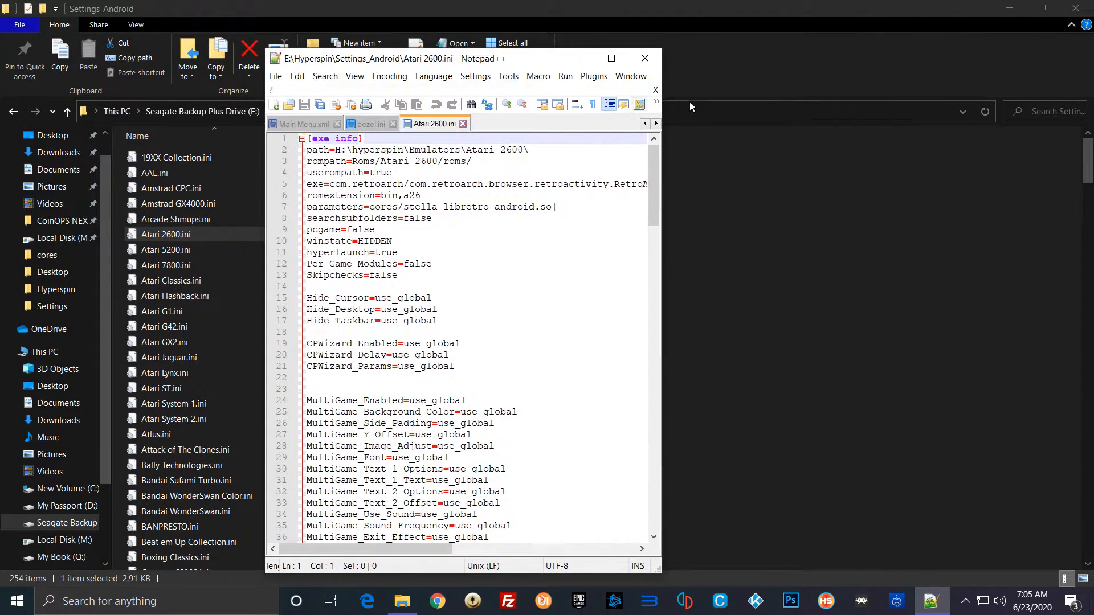
pyautogui.moveTo(660, 74); pyautogui.dragTo(1055, 83)
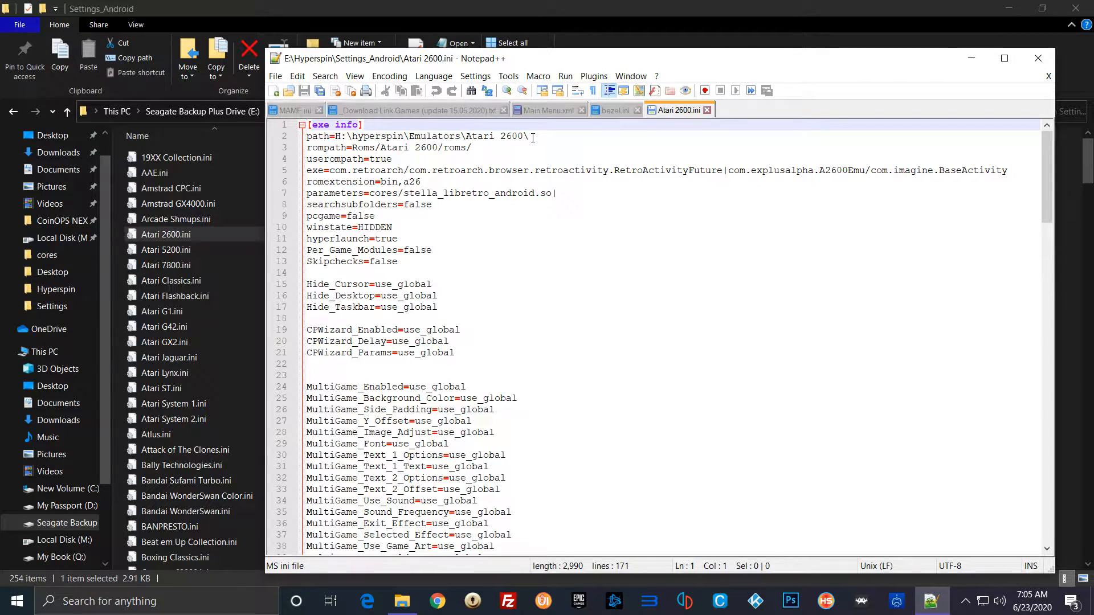
# Step: Examine the path, rompath and romextension lines in the [exe info] section of Atari 2600.ini
pyautogui.moveTo(531, 137); pyautogui.dragTo(297, 141)
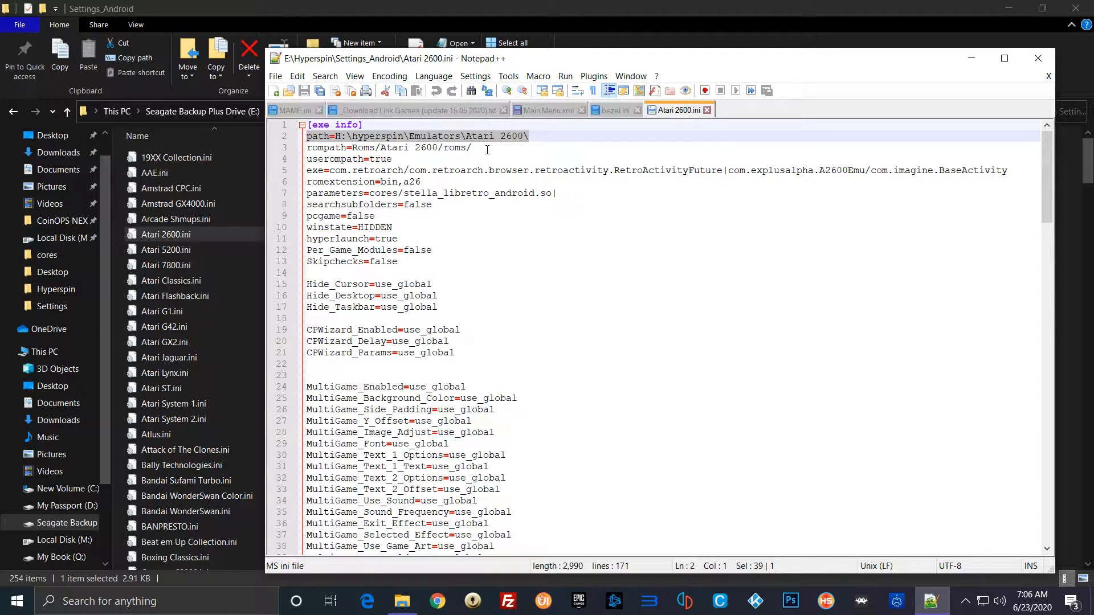
pyautogui.moveTo(487, 149); pyautogui.dragTo(306, 148)
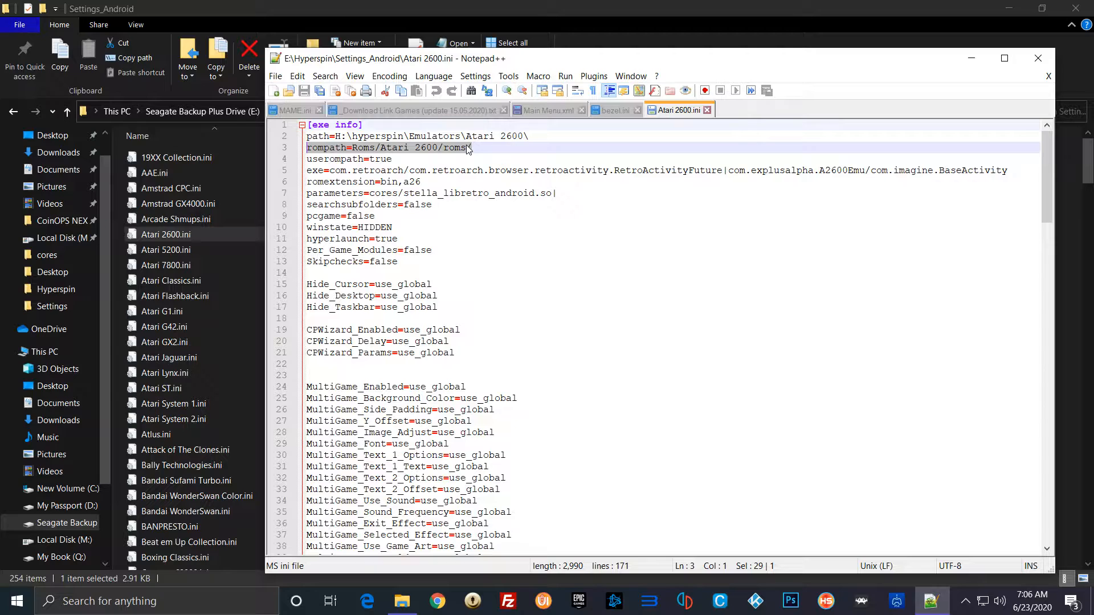
pyautogui.click(495, 145)
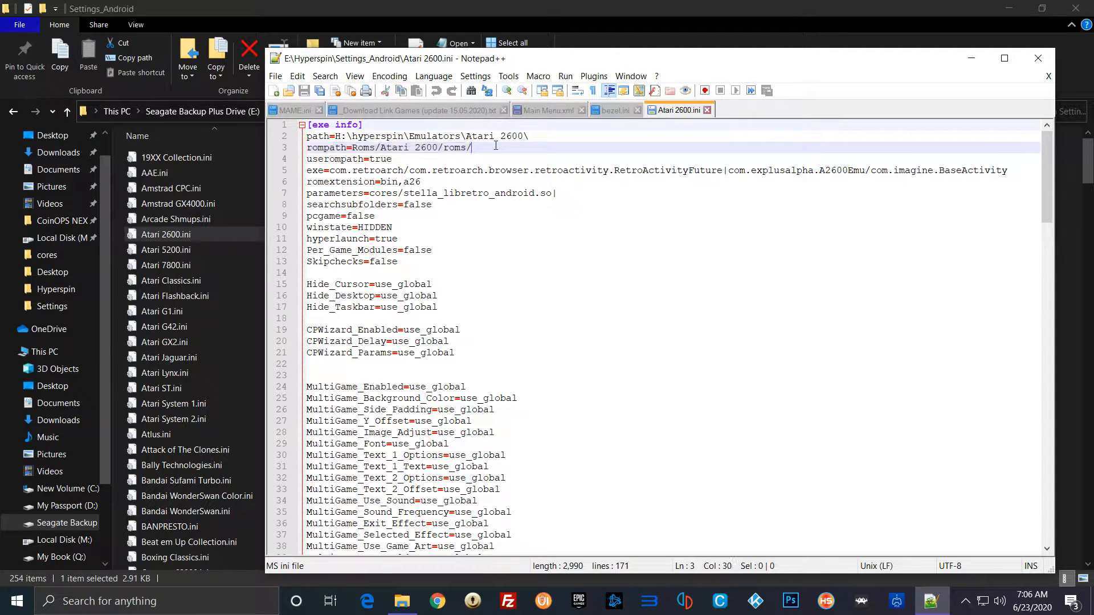
pyautogui.click(423, 182)
pyautogui.moveTo(423, 182); pyautogui.dragTo(383, 186)
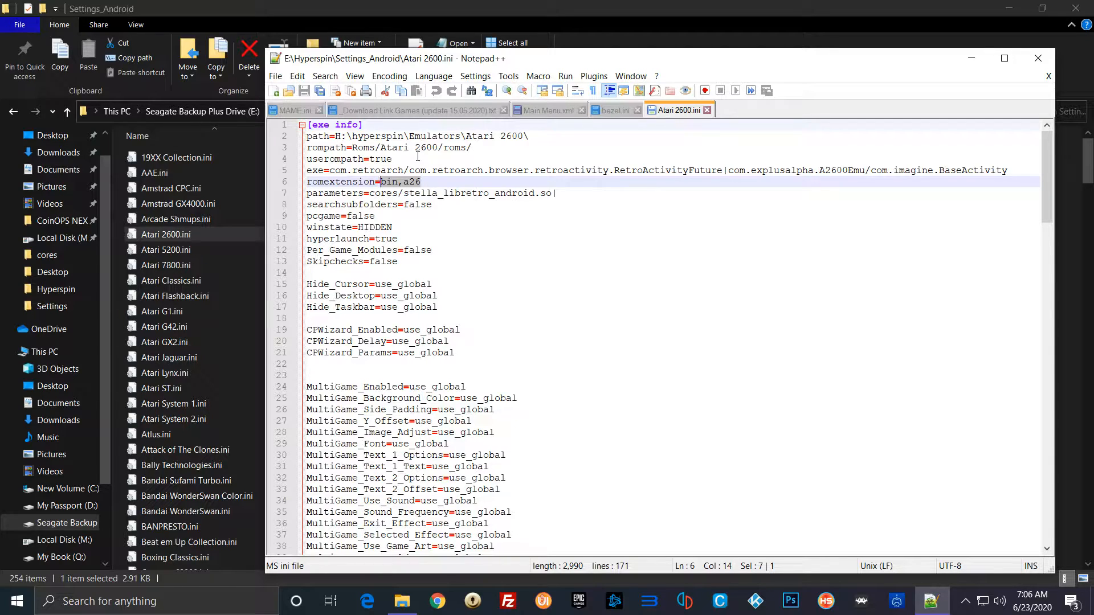
pyautogui.click(428, 183)
# Step: Check the file name extensions display option in File Explorer, and return to Atari 2600.ini in Notepad++
pyautogui.click(402, 601)
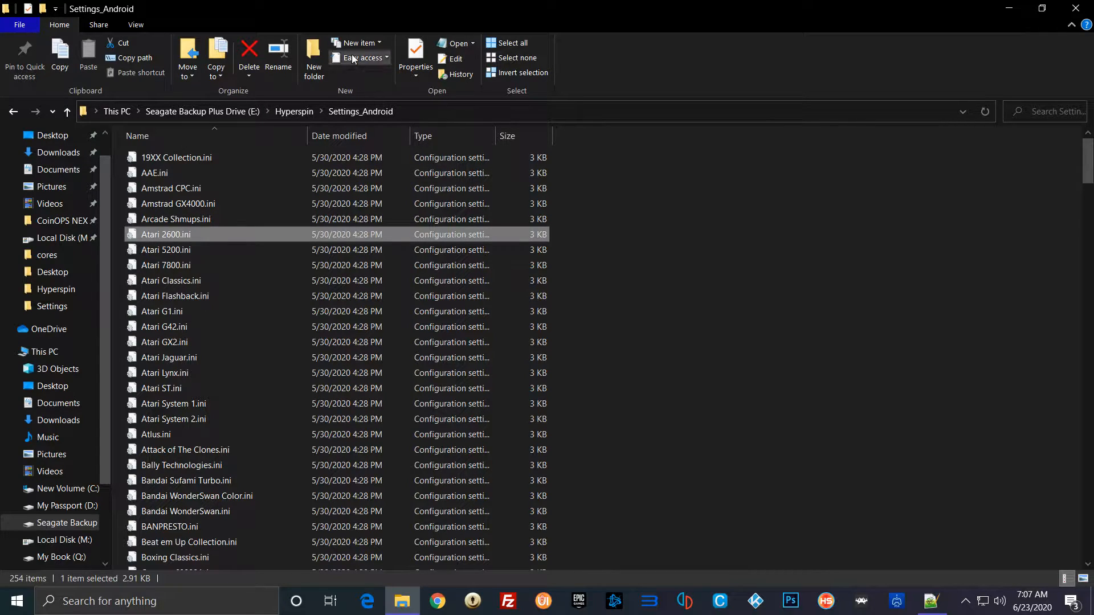
pyautogui.click(138, 24)
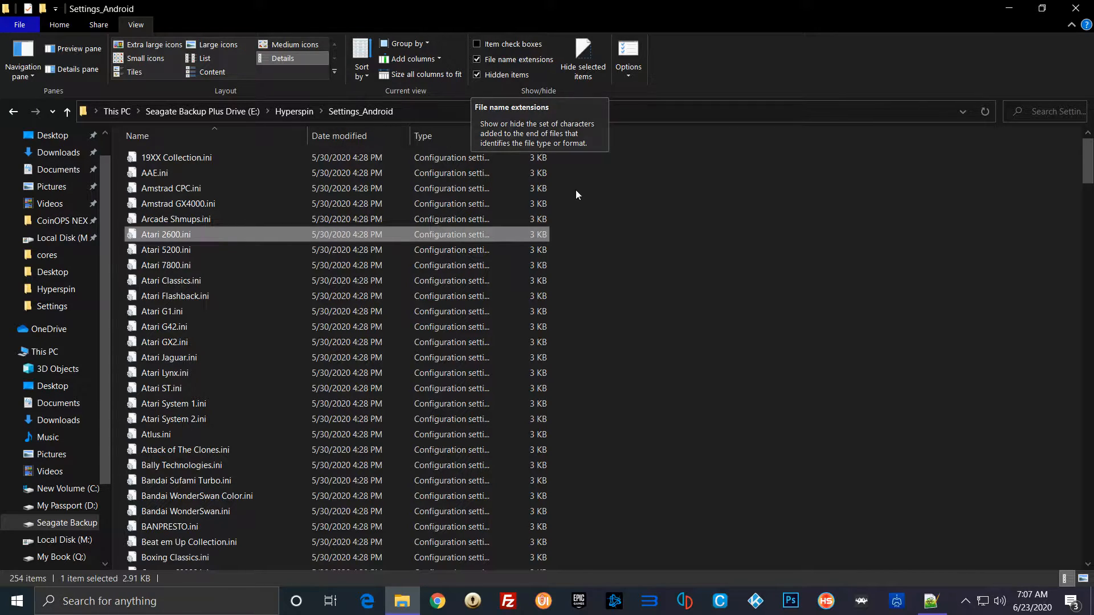
pyautogui.click(931, 601)
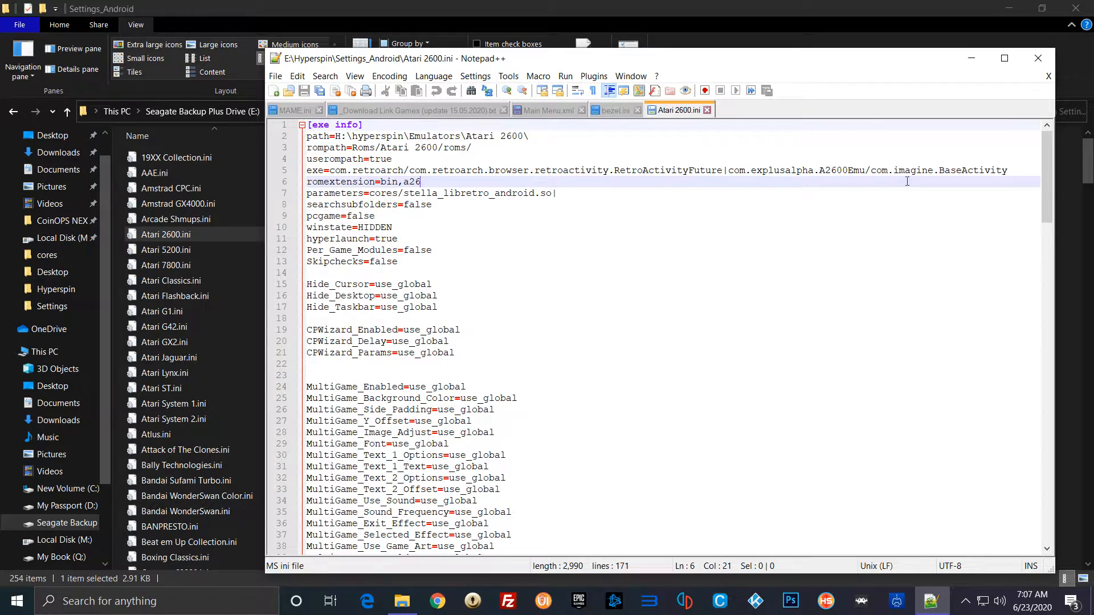
# Step: Examine the exe line with its Android app activities and the parameters line with the core path
pyautogui.moveTo(1013, 170); pyautogui.dragTo(307, 172)
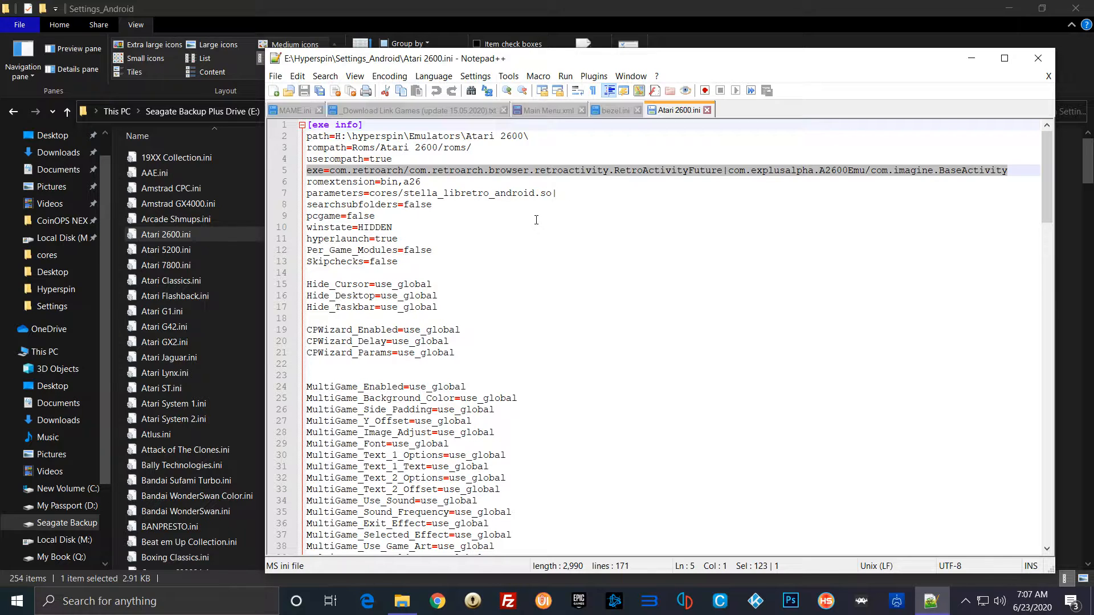
pyautogui.click(557, 193)
pyautogui.moveTo(557, 194); pyautogui.dragTo(308, 196)
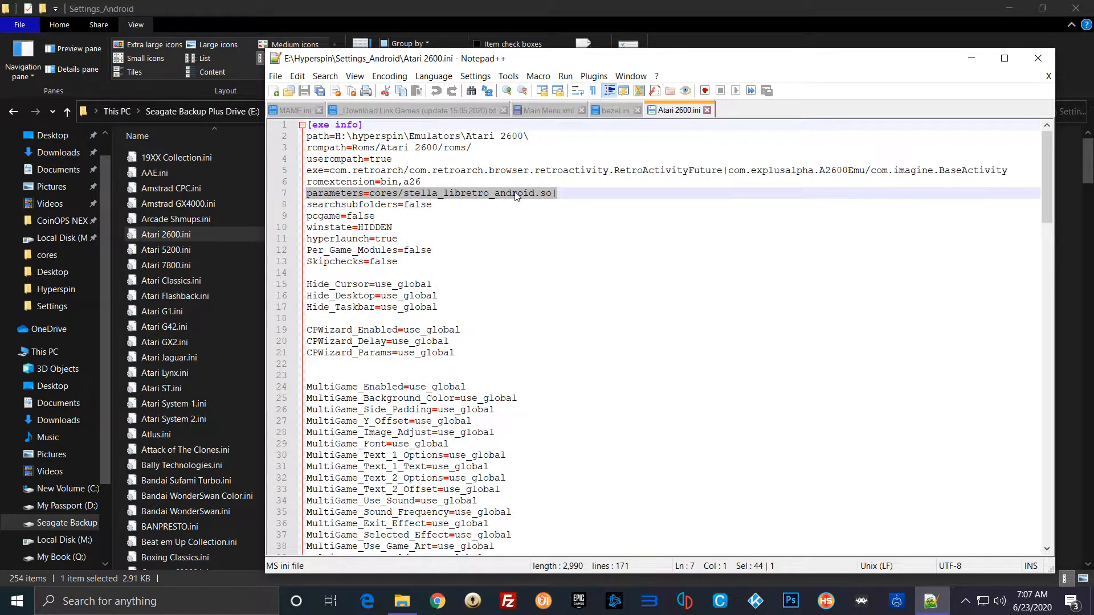
pyautogui.click(577, 207)
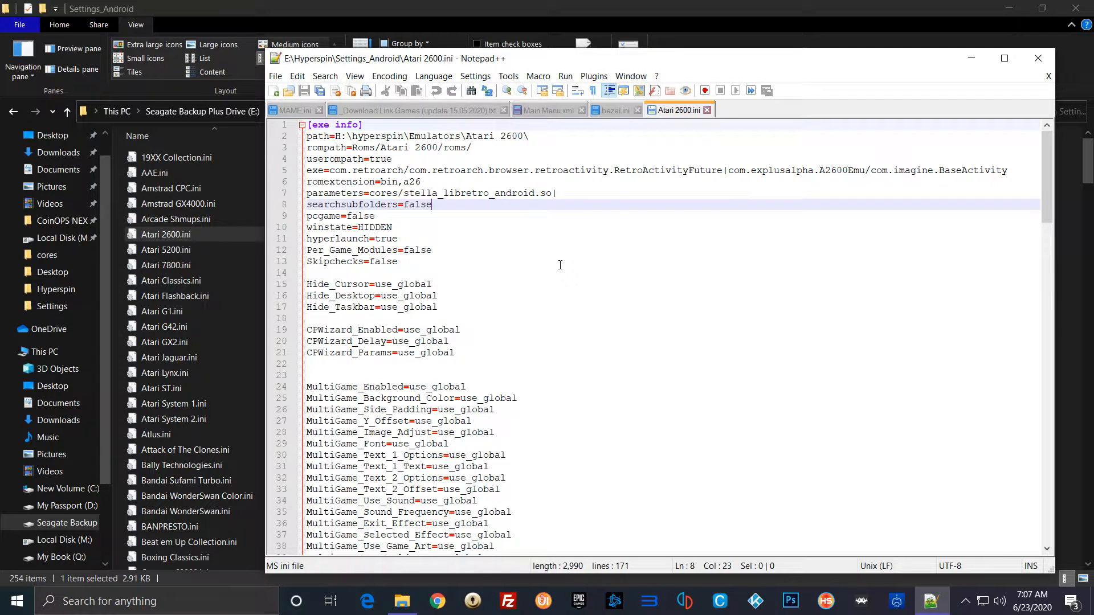
# Step: Examine the roms_only setting in the [filters] section of Atari 2600.ini
pyautogui.scroll(-11, 560, 265)
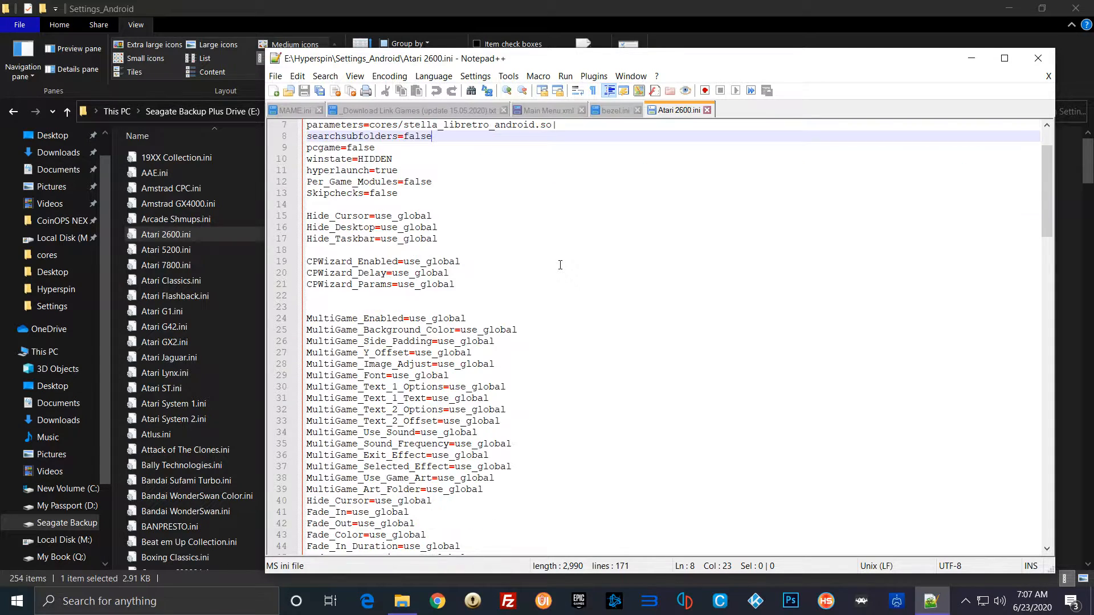
pyautogui.scroll(-1, 560, 265)
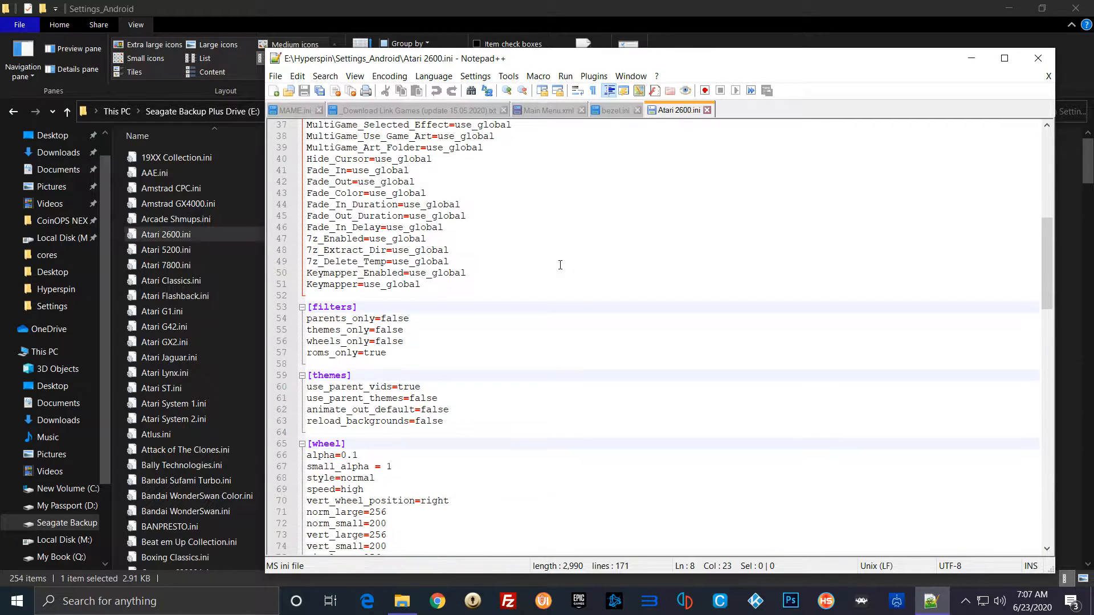
pyautogui.scroll(-1, 560, 265)
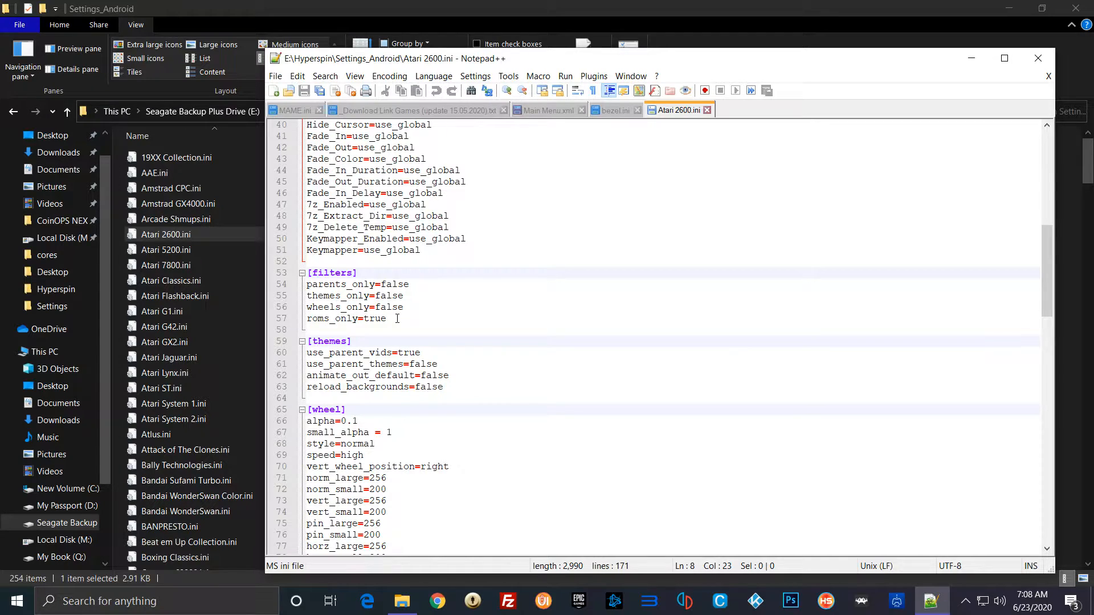
pyautogui.click(397, 318)
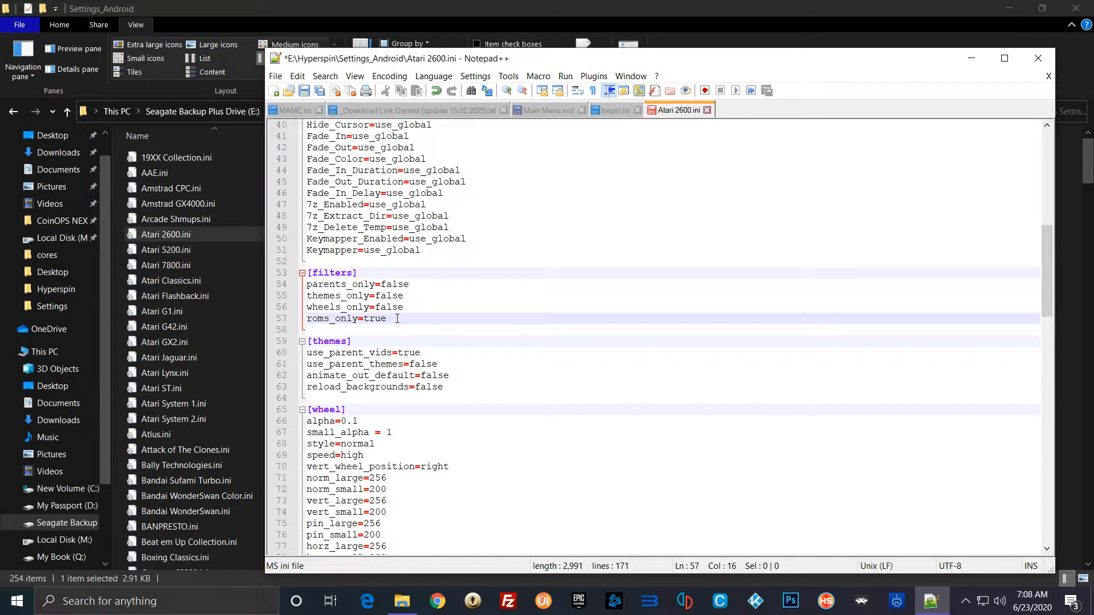
pyautogui.write('&')
pyautogui.press('BackSpace')
pyautogui.scroll(4, 592, 293)
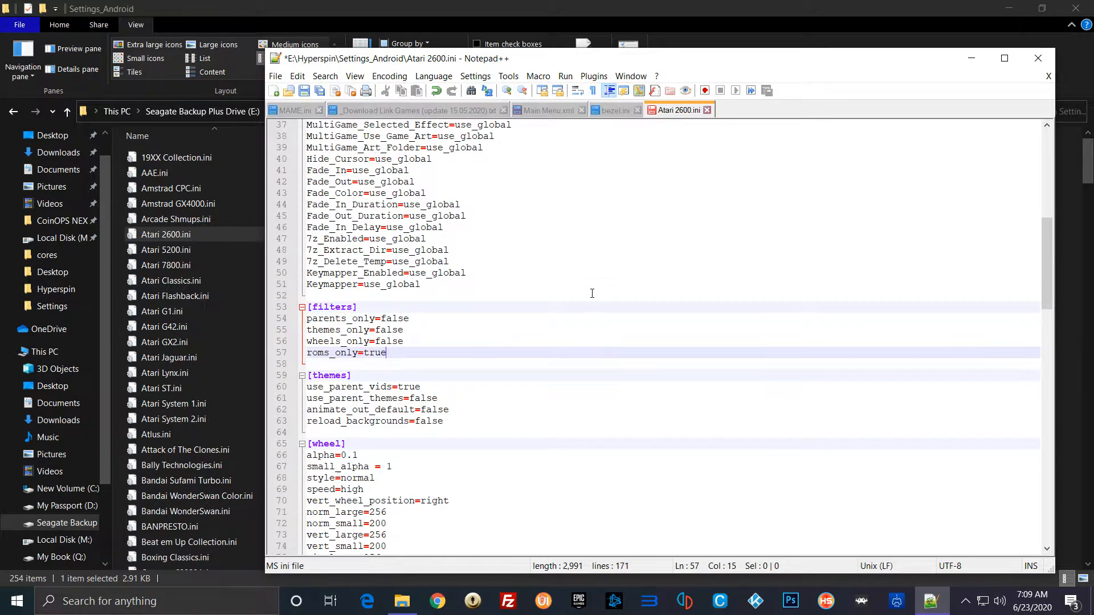
# Step: Look through the remaining sections of Atari 2600.ini, including [navigation] and [Special Art A], and recheck the rompath line
pyautogui.scroll(-19, 592, 294)
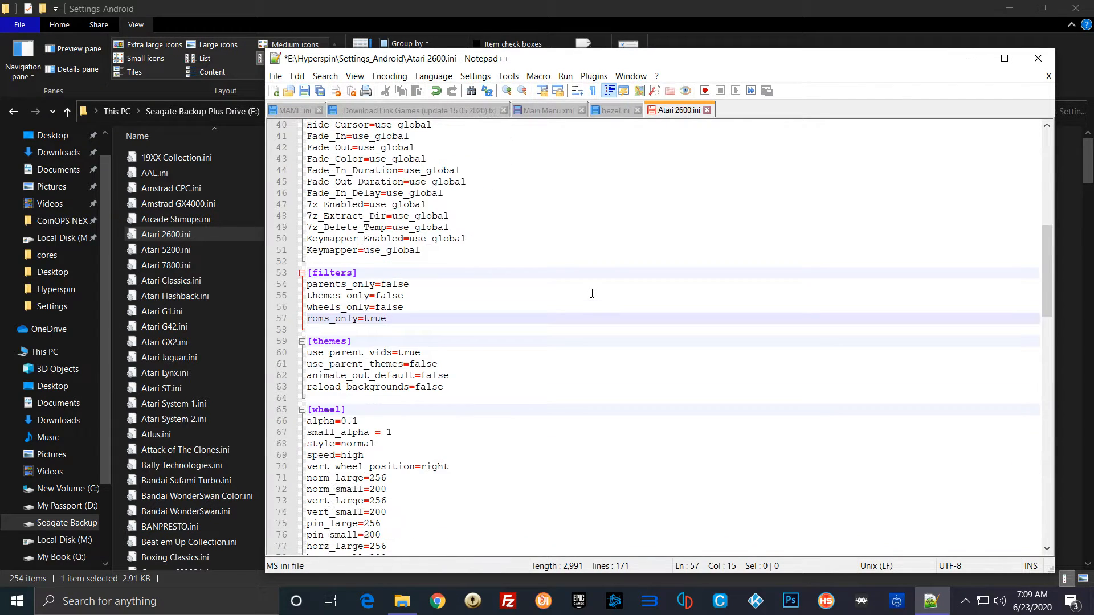
pyautogui.scroll(-4, 592, 294)
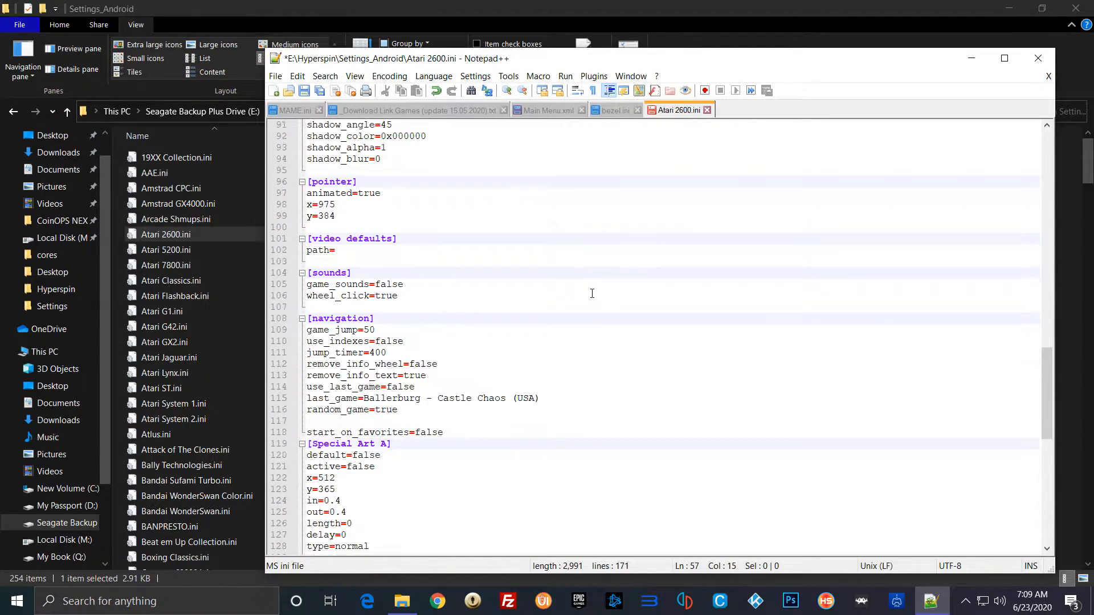
pyautogui.scroll(-3, 592, 293)
pyautogui.scroll(3, 592, 293)
pyautogui.scroll(-8, 592, 294)
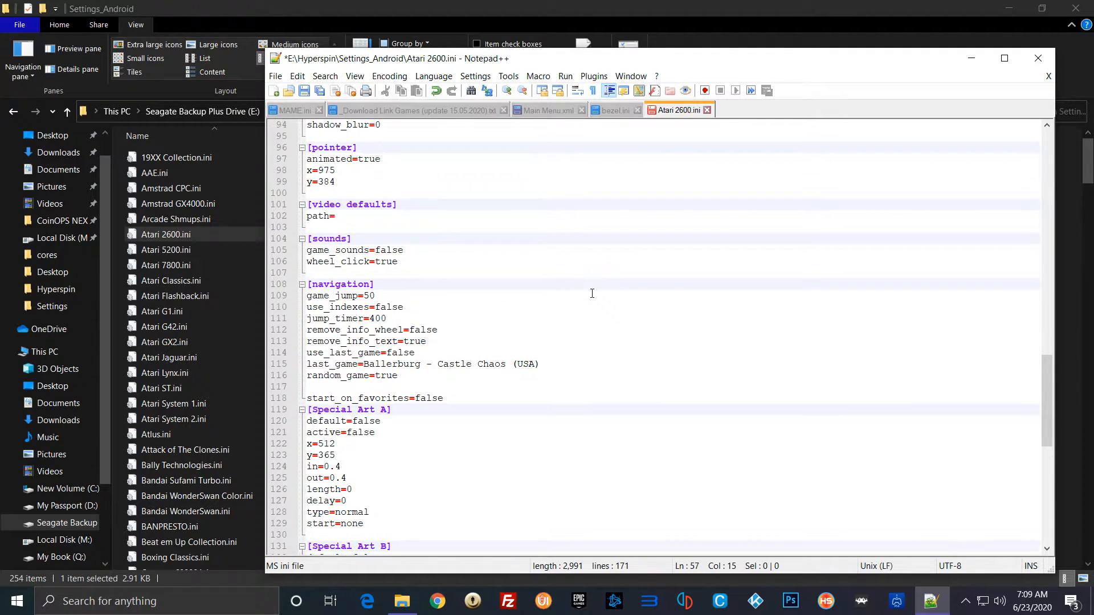
pyautogui.scroll(20, 592, 294)
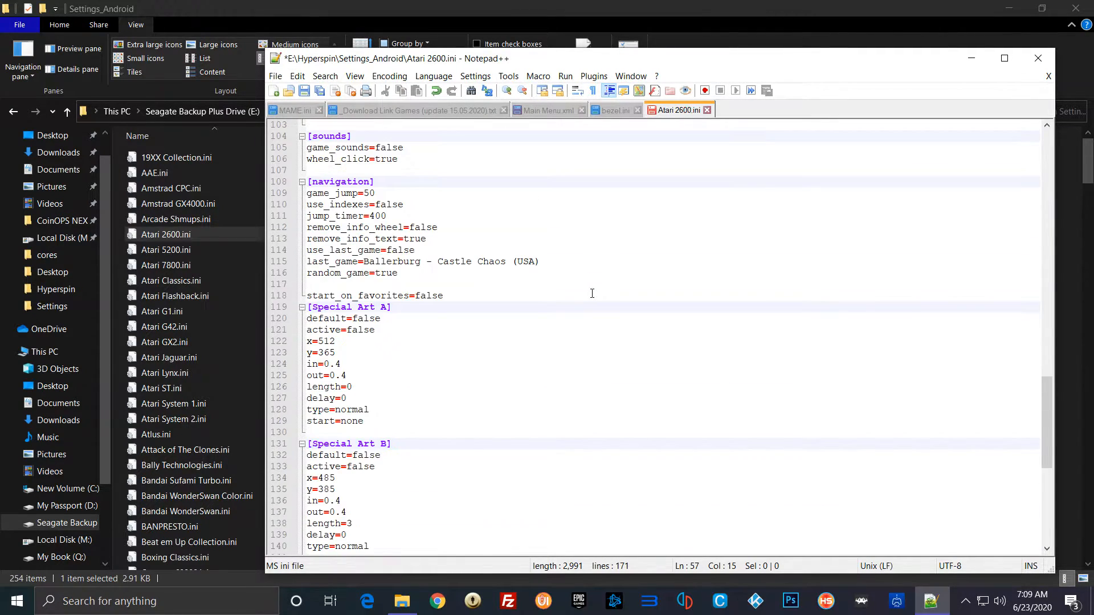
pyautogui.scroll(13, 591, 293)
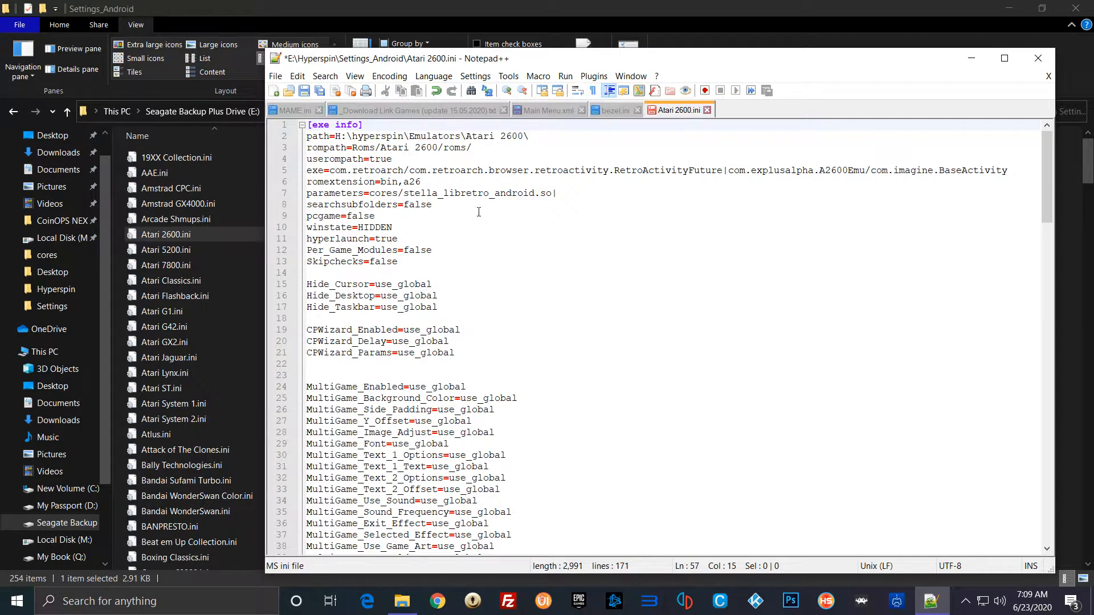
pyautogui.moveTo(472, 147); pyautogui.dragTo(307, 149)
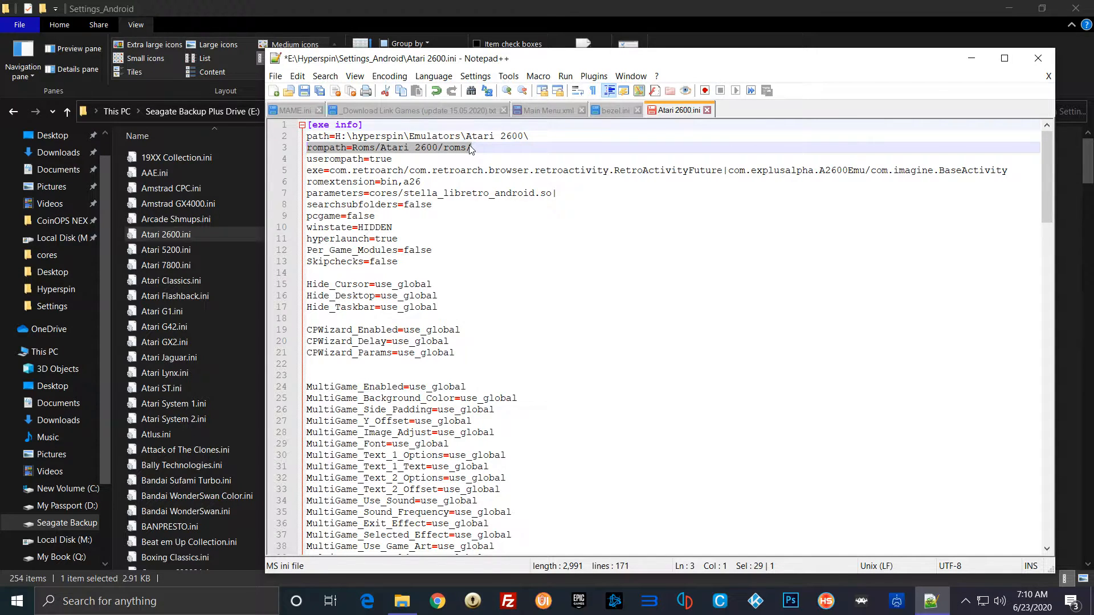
# Step: Close Atari 2600.ini without saving, close Main Menu.xml with its changes saved, and exit the text editor
pyautogui.click(707, 110)
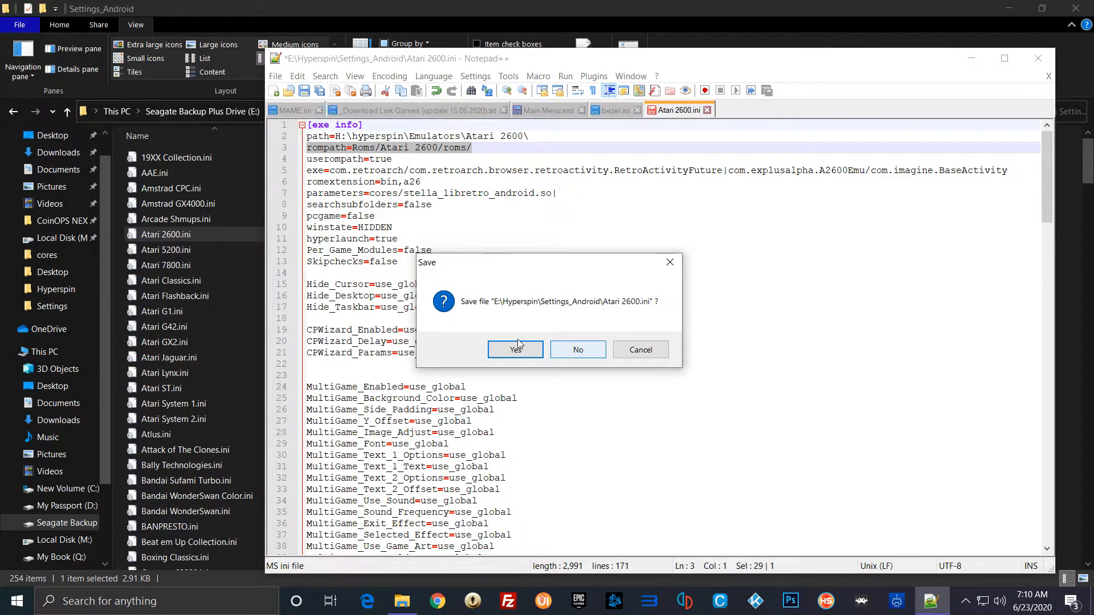
pyautogui.click(584, 356)
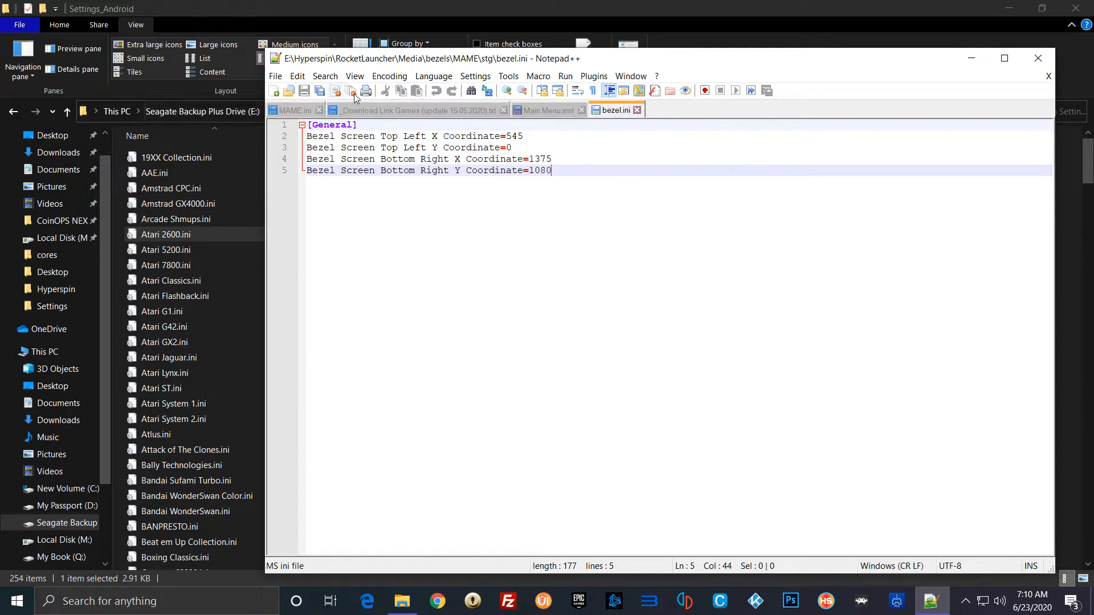
pyautogui.click(581, 110)
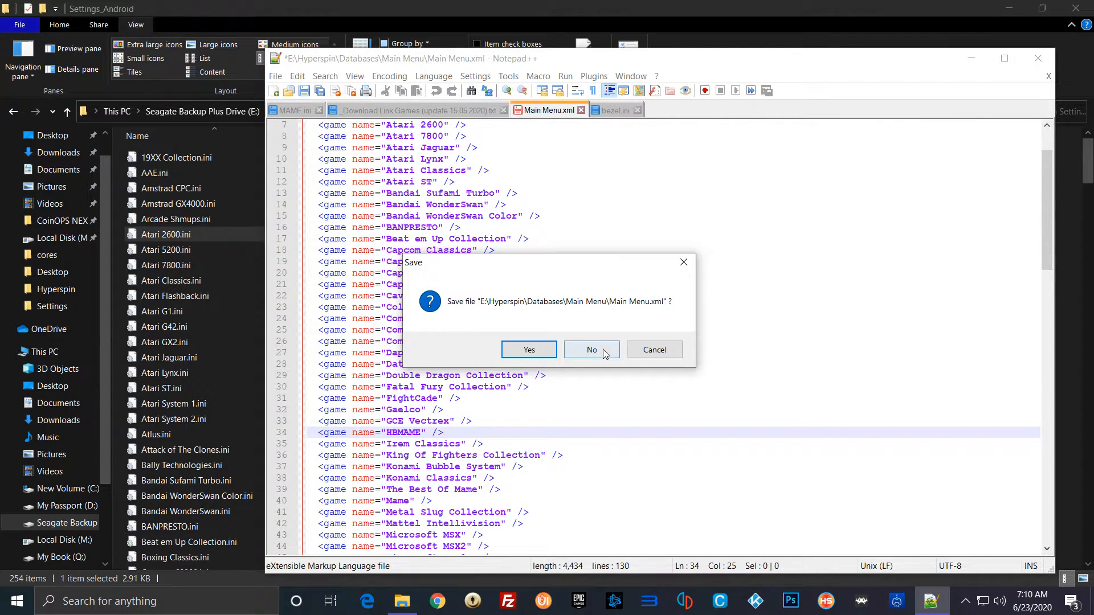
pyautogui.click(529, 349)
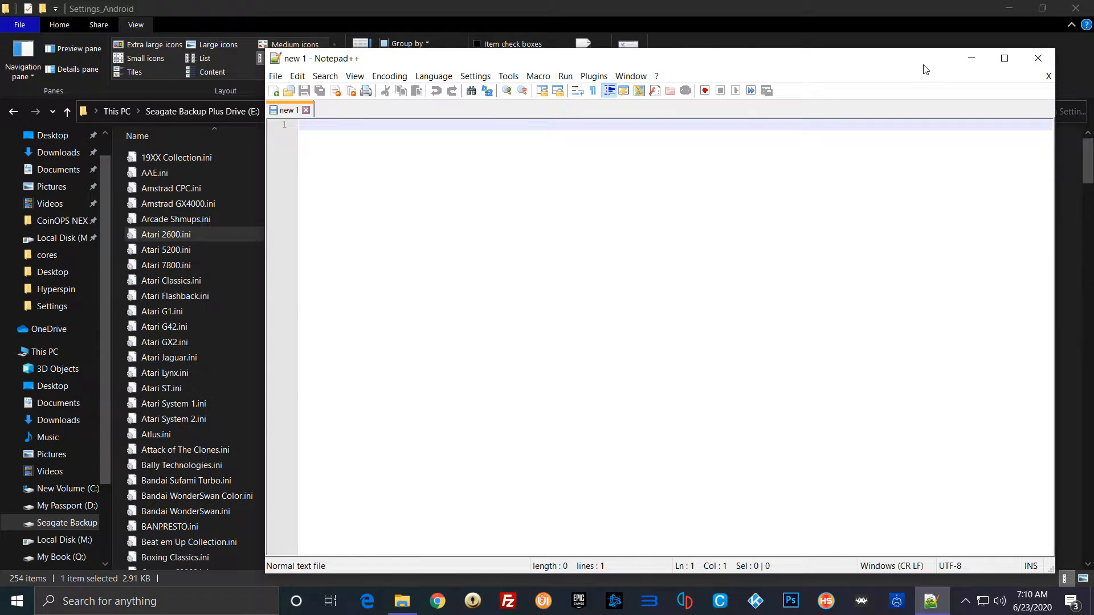
pyautogui.click(1038, 57)
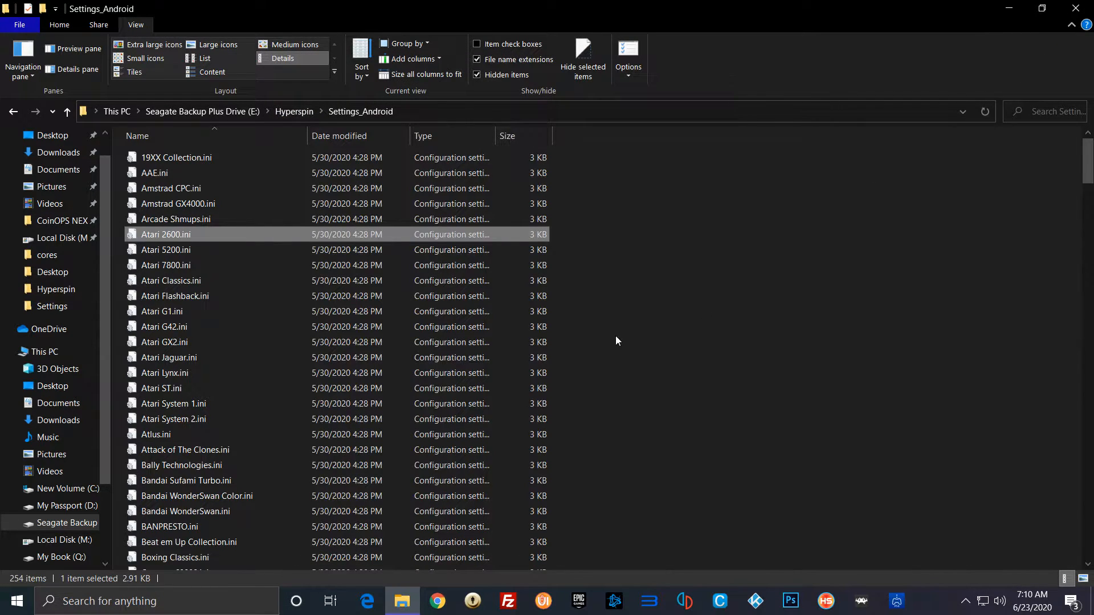
# Step: Open the Atari 2600 folder inside the Hyperspin Databases folder
pyautogui.click(289, 111)
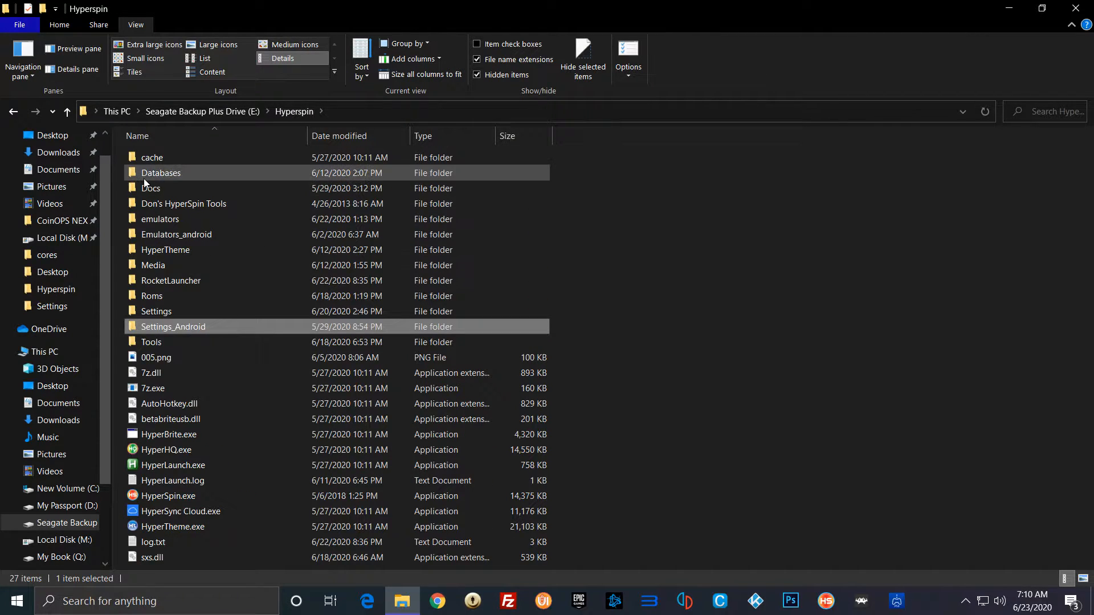
pyautogui.doubleClick(186, 175)
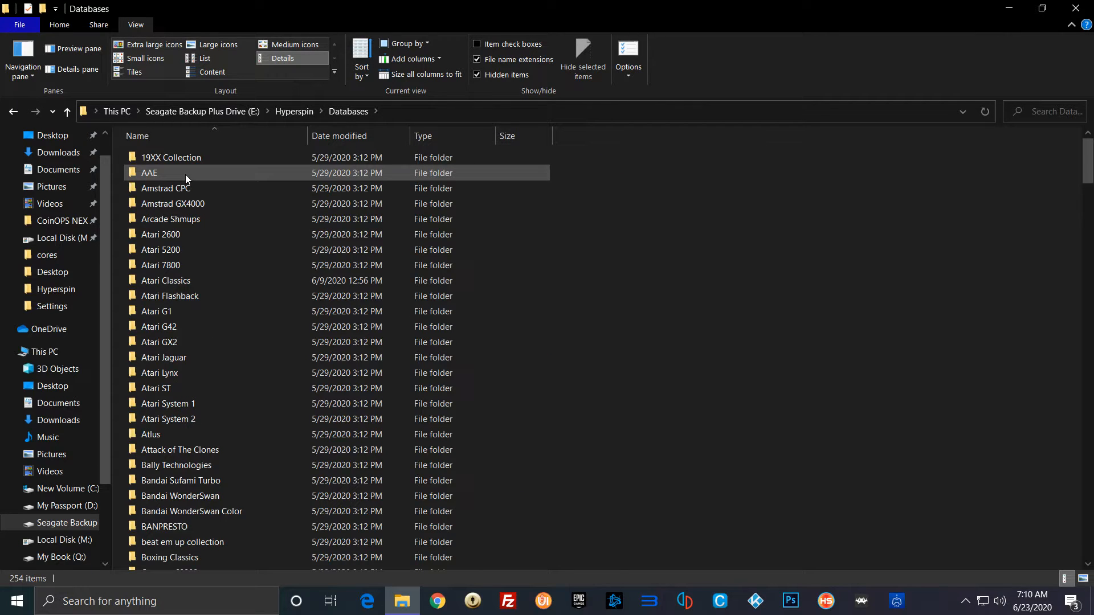
pyautogui.doubleClick(183, 238)
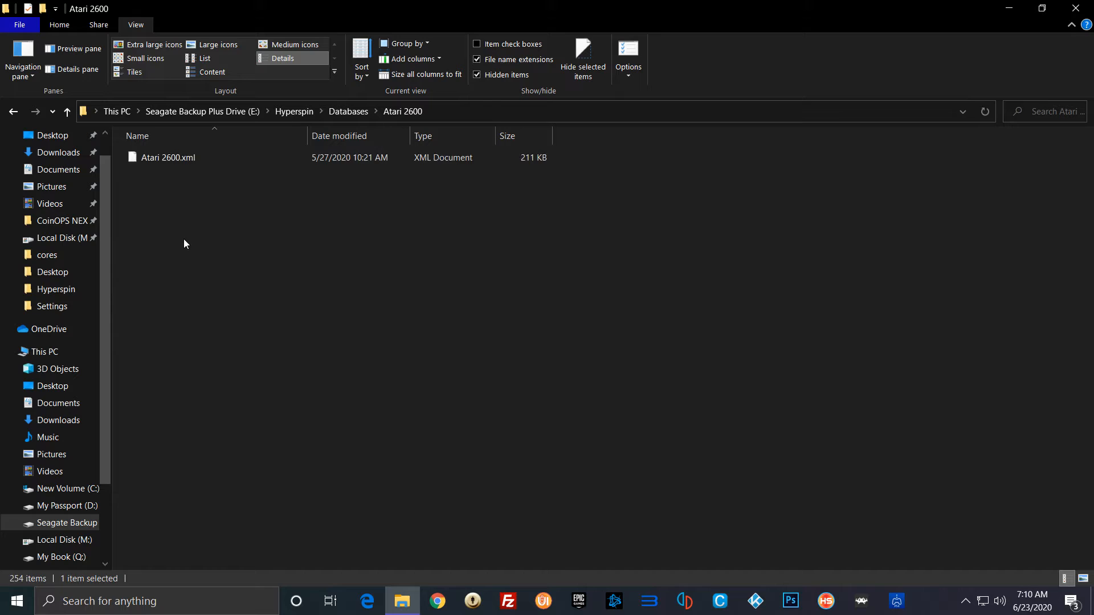
pyautogui.click(174, 164)
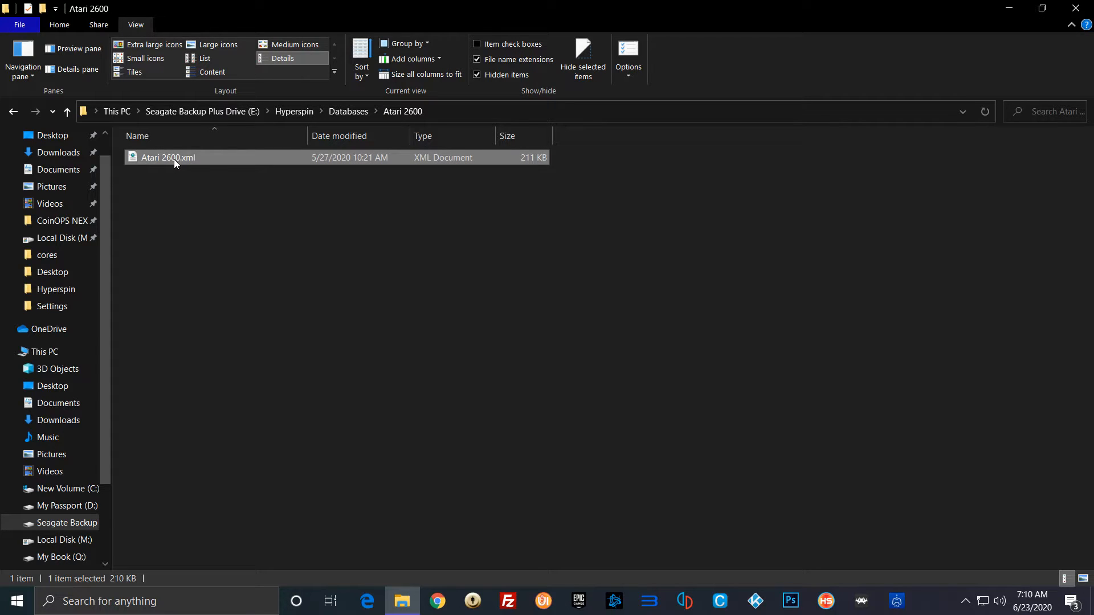
pyautogui.click(173, 159)
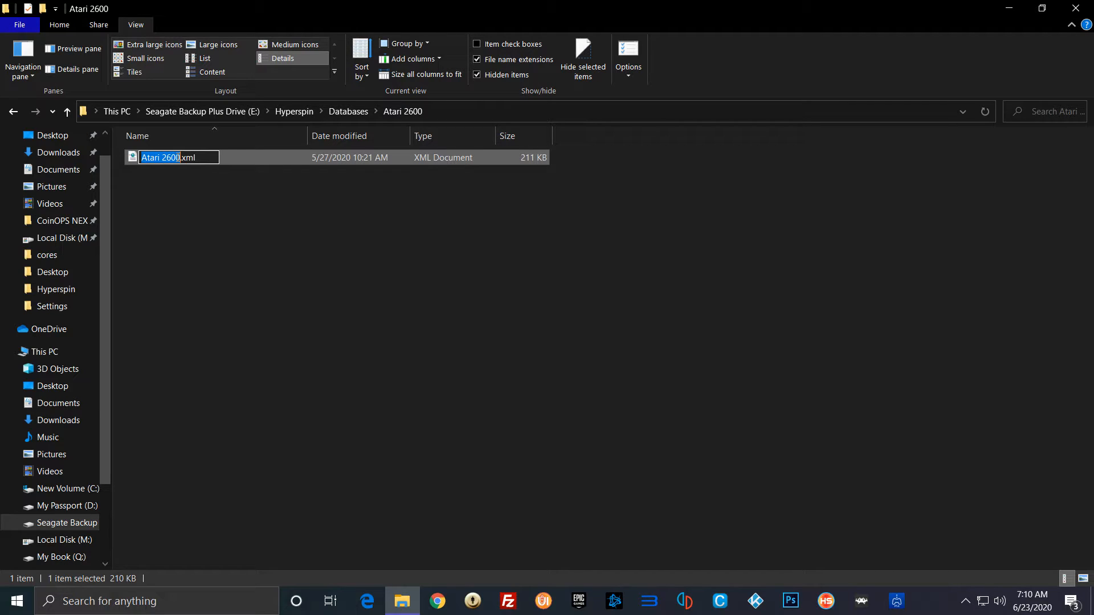
pyautogui.click(228, 153)
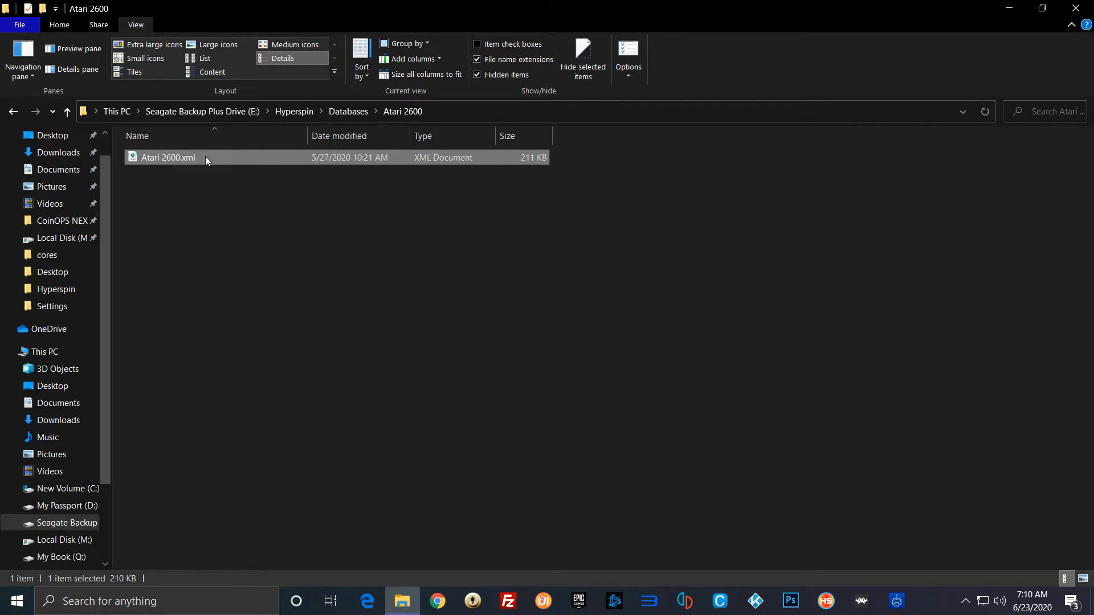
pyautogui.doubleClick(205, 156)
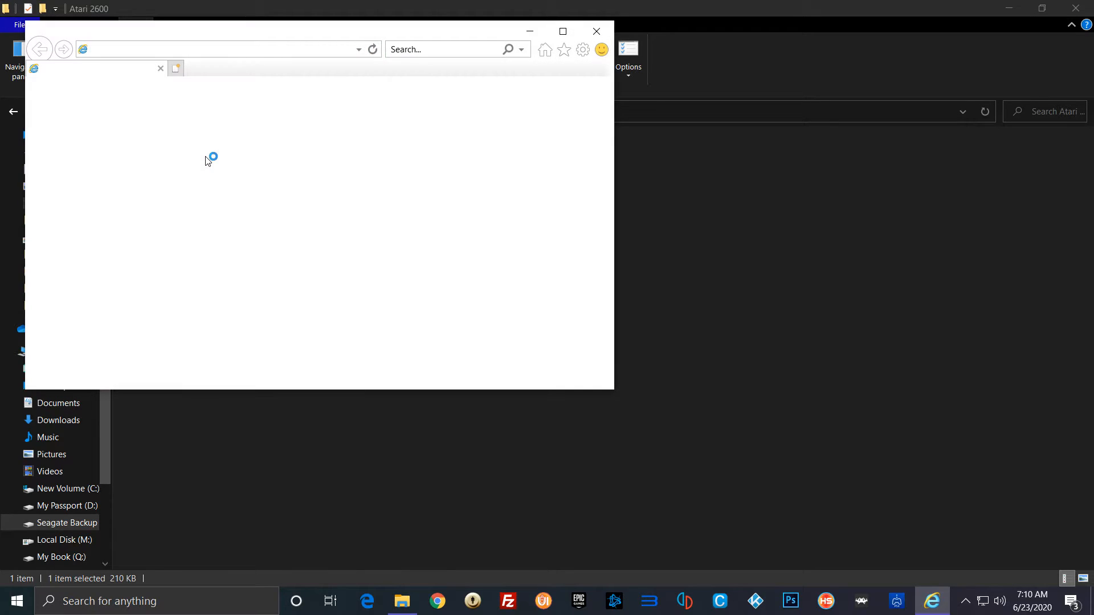
pyautogui.click(500, 92)
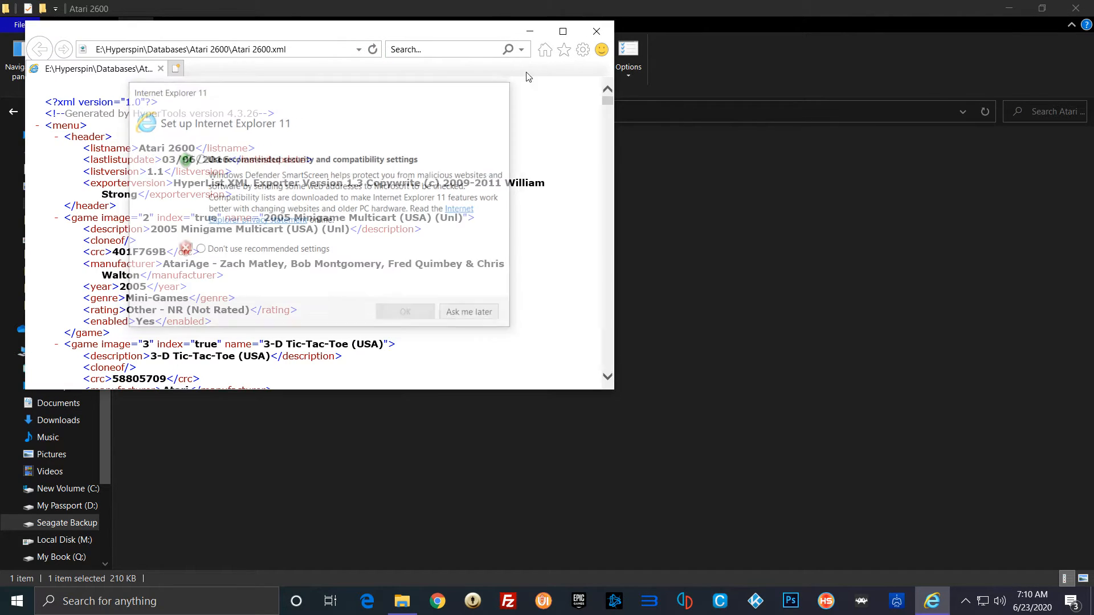
pyautogui.click(597, 34)
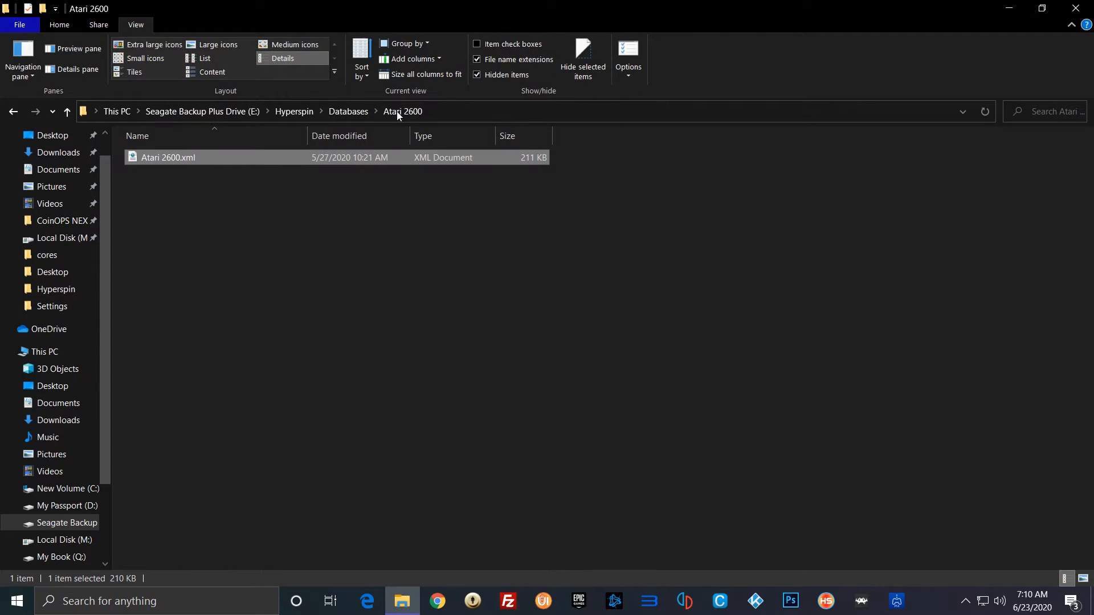
# Step: Open Atari 2600.xml from the Atari 2600 database folder in Notepad++
pyautogui.click(179, 159)
pyautogui.rightClick(247, 156)
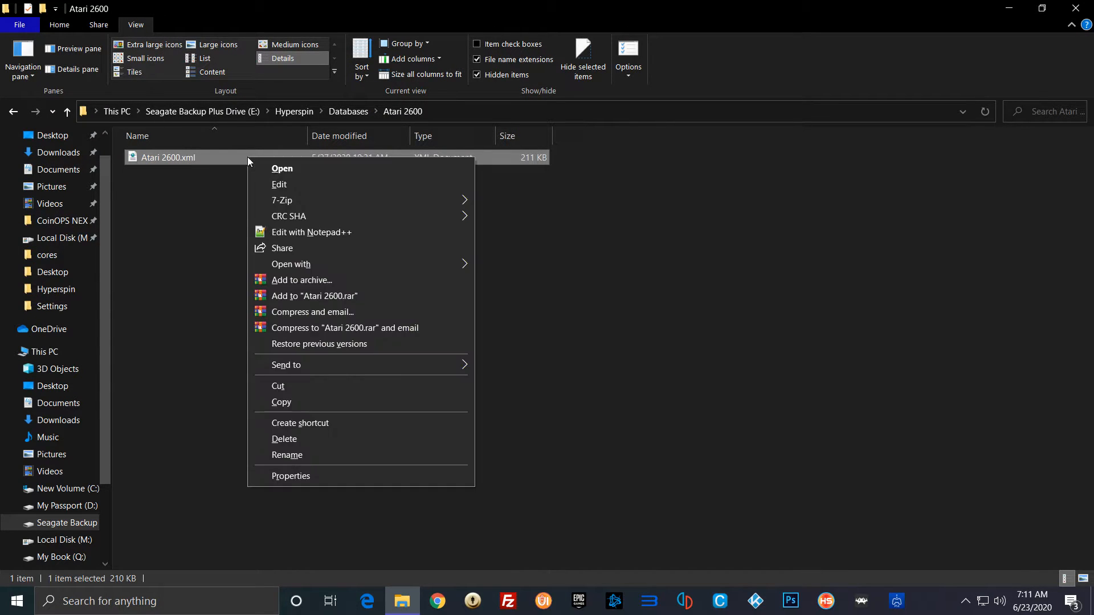
pyautogui.click(313, 233)
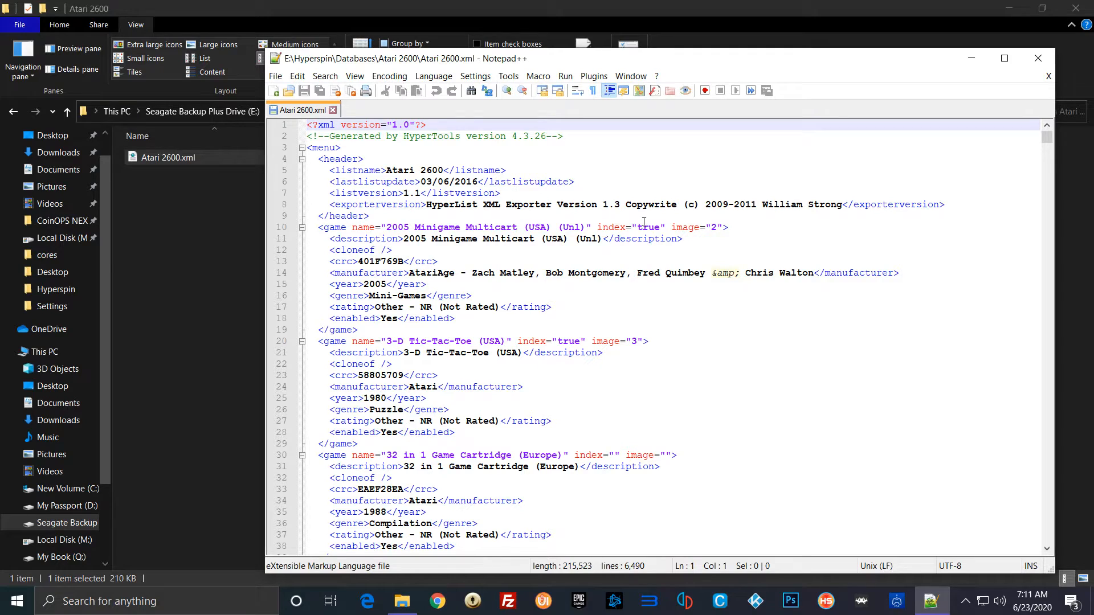
# Step: Examine the first game entries in Atari 2600.xml, highlighting the game name "32 in 1 Game Cartridge (Europe)"
pyautogui.scroll(-1, 644, 221)
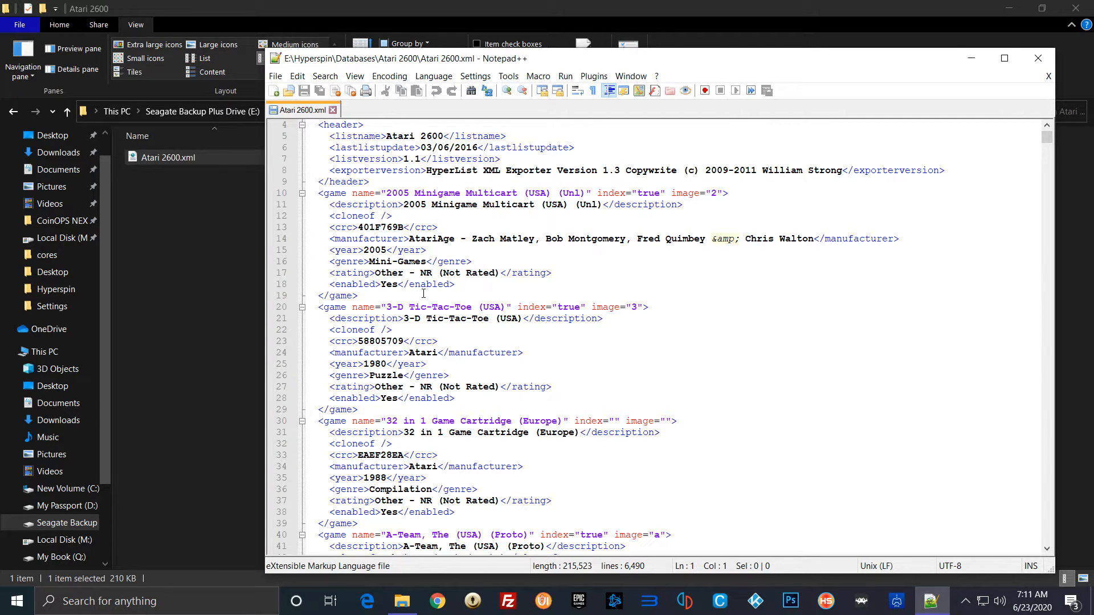
pyautogui.scroll(-2, 480, 327)
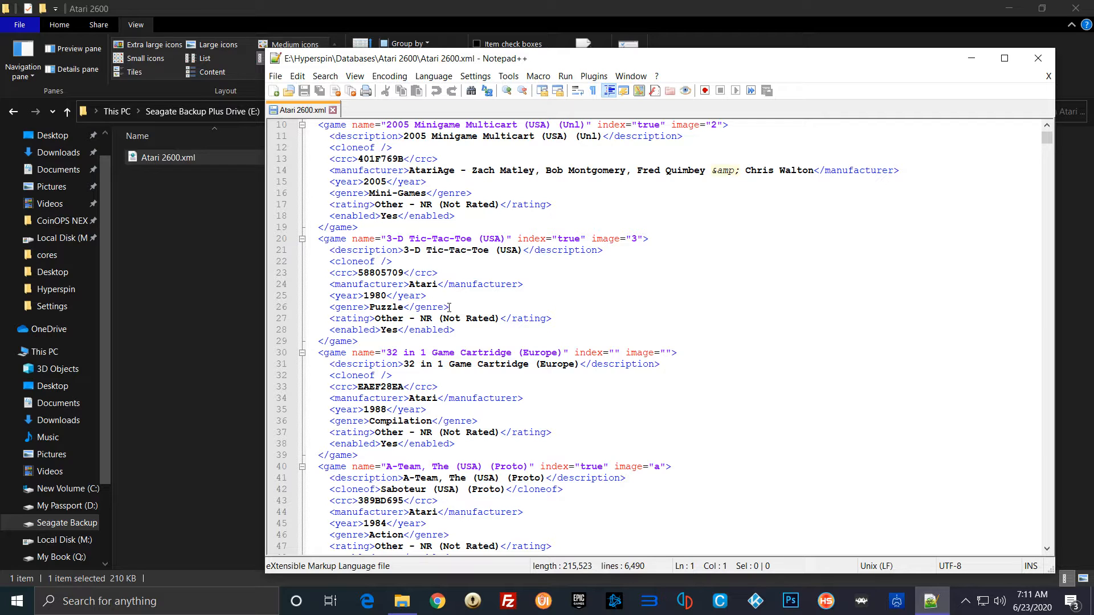
pyautogui.scroll(-3, 449, 308)
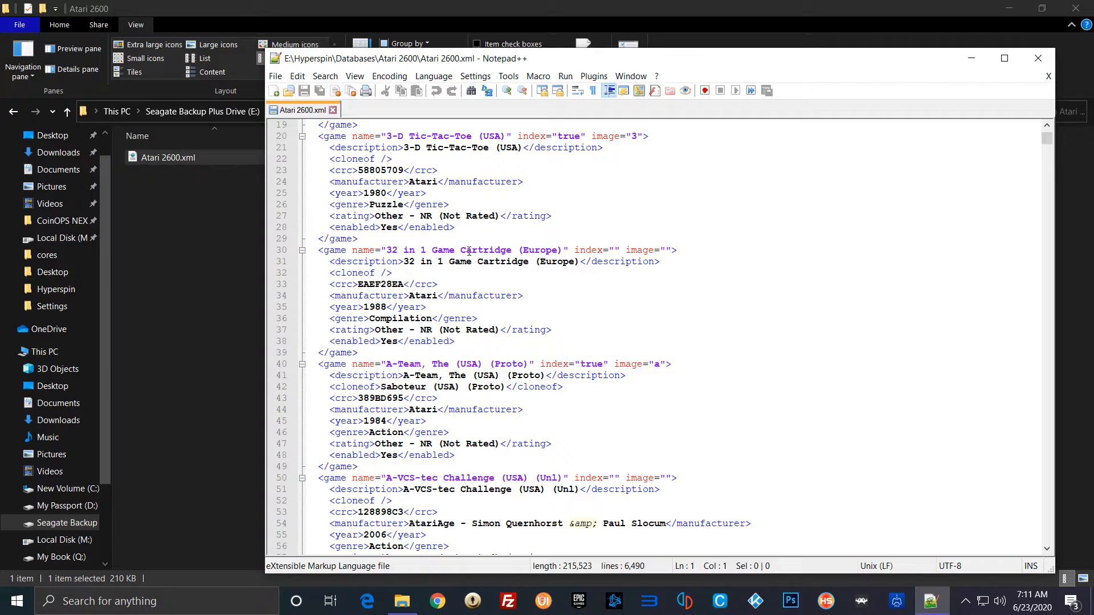
pyautogui.moveTo(563, 251); pyautogui.dragTo(388, 252)
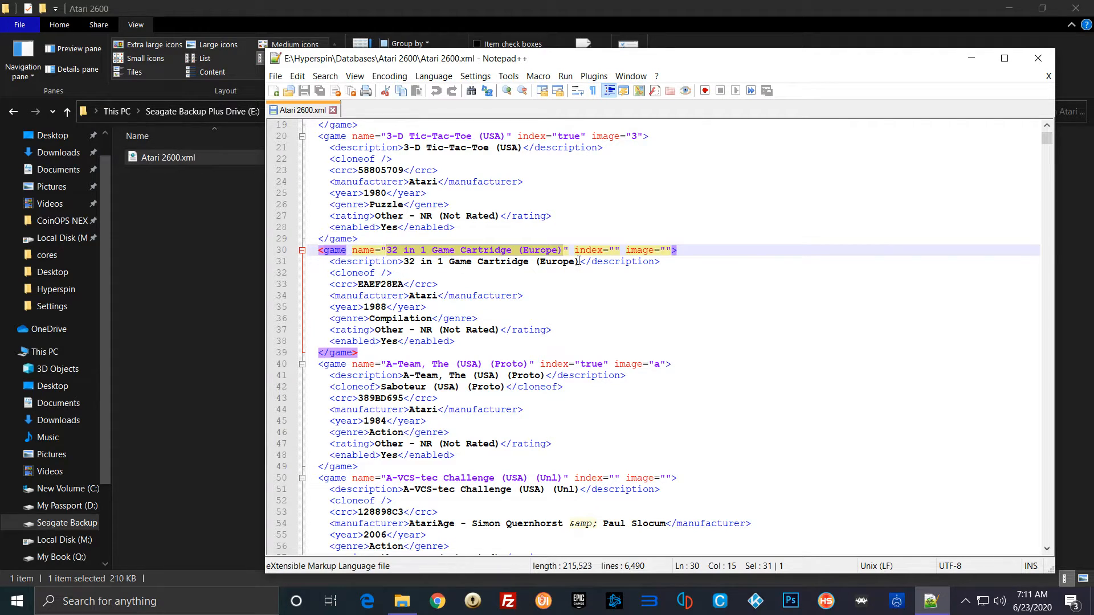
pyautogui.click(568, 223)
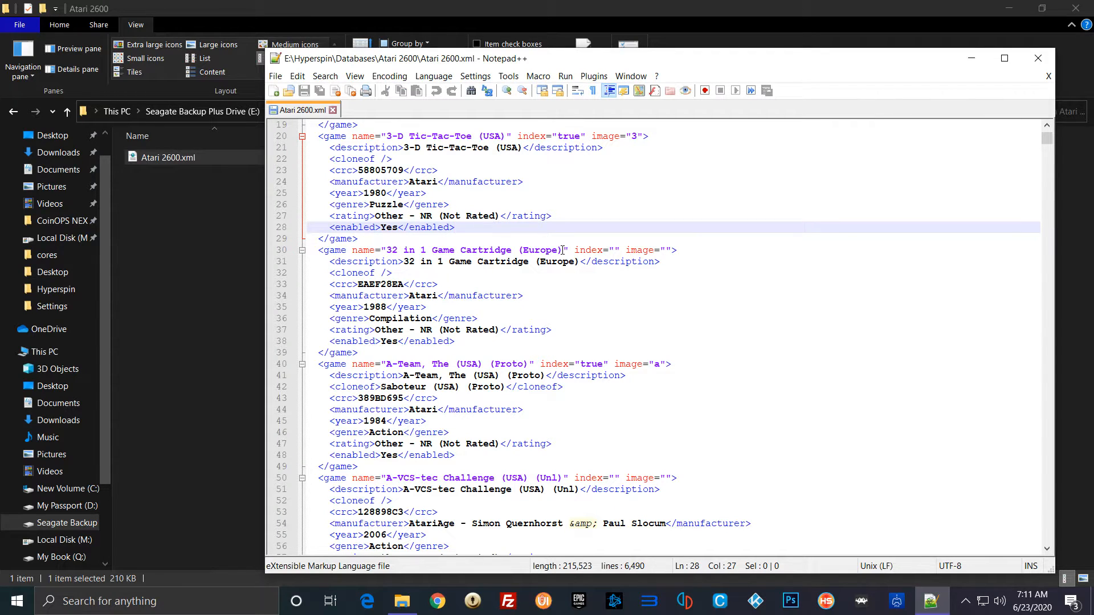
pyautogui.moveTo(562, 250); pyautogui.dragTo(389, 253)
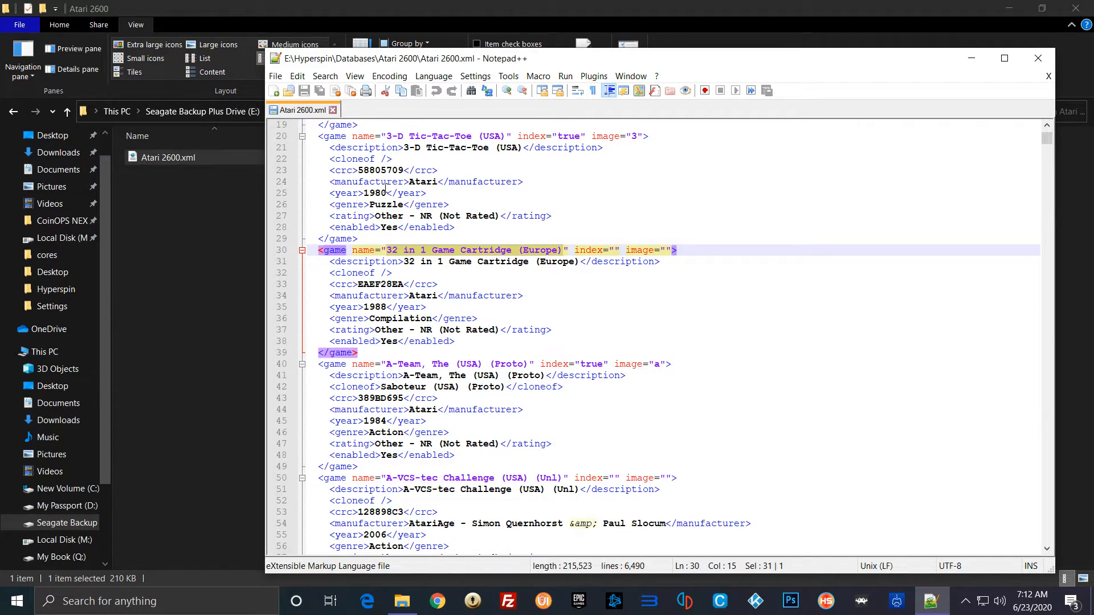
pyautogui.click(568, 303)
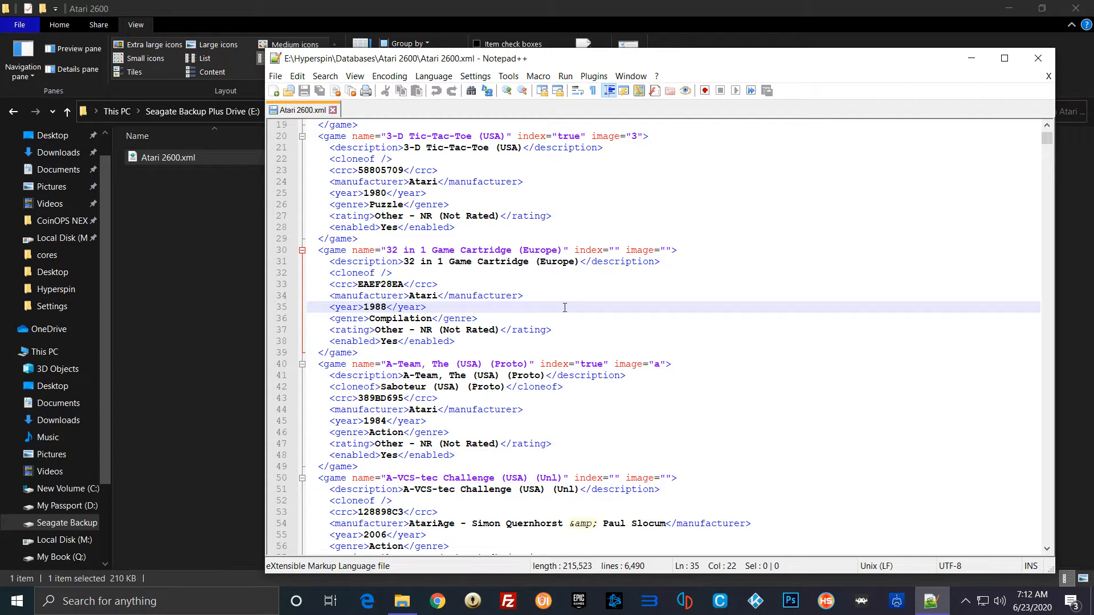
# Step: Look over the header and further game entries of Atari 2600.xml, and close the file and the text editor
pyautogui.scroll(-3, 841, 336)
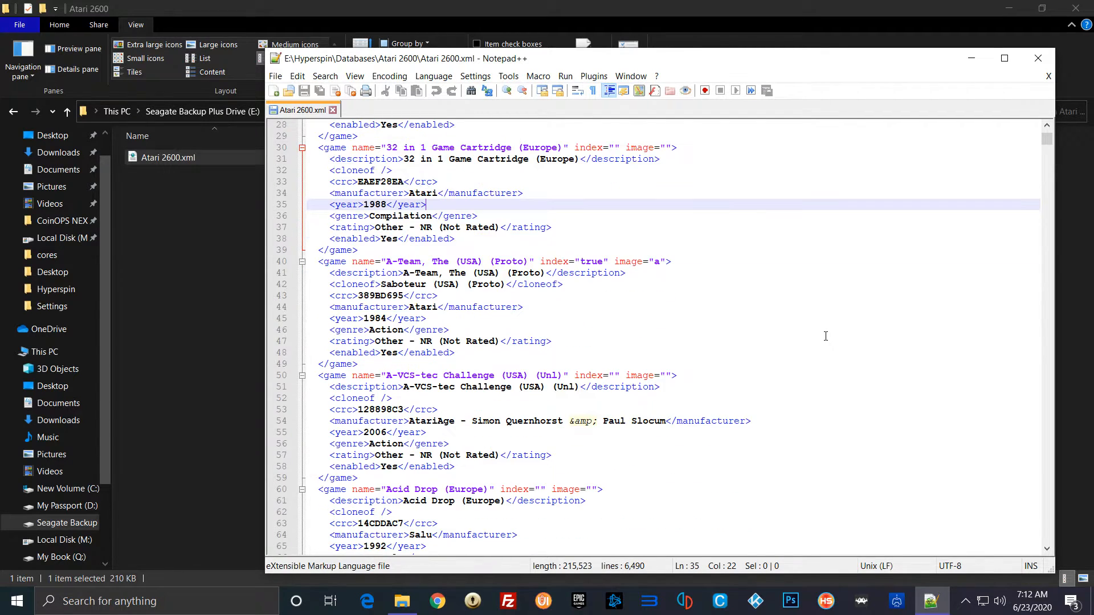
pyautogui.scroll(9, 826, 336)
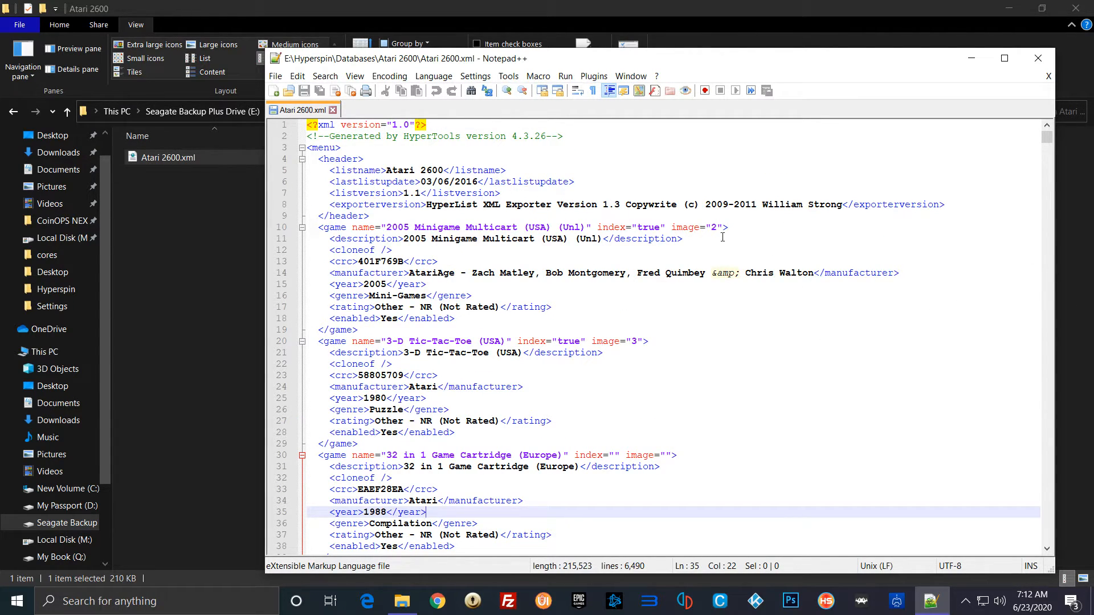
pyautogui.scroll(-18, 728, 229)
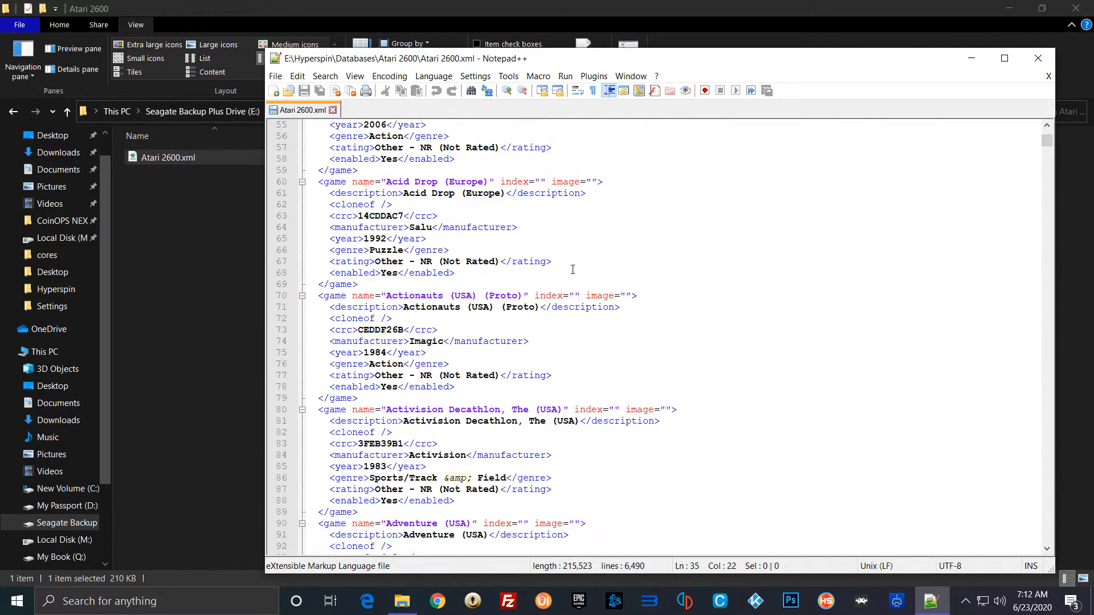
pyautogui.scroll(-2, 572, 269)
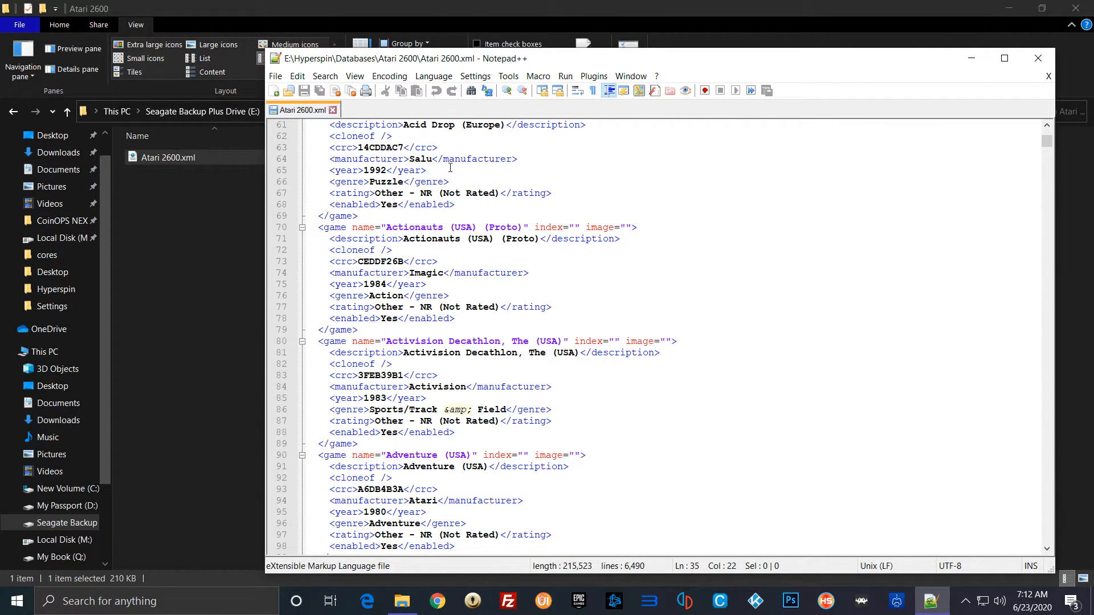
pyautogui.click(333, 110)
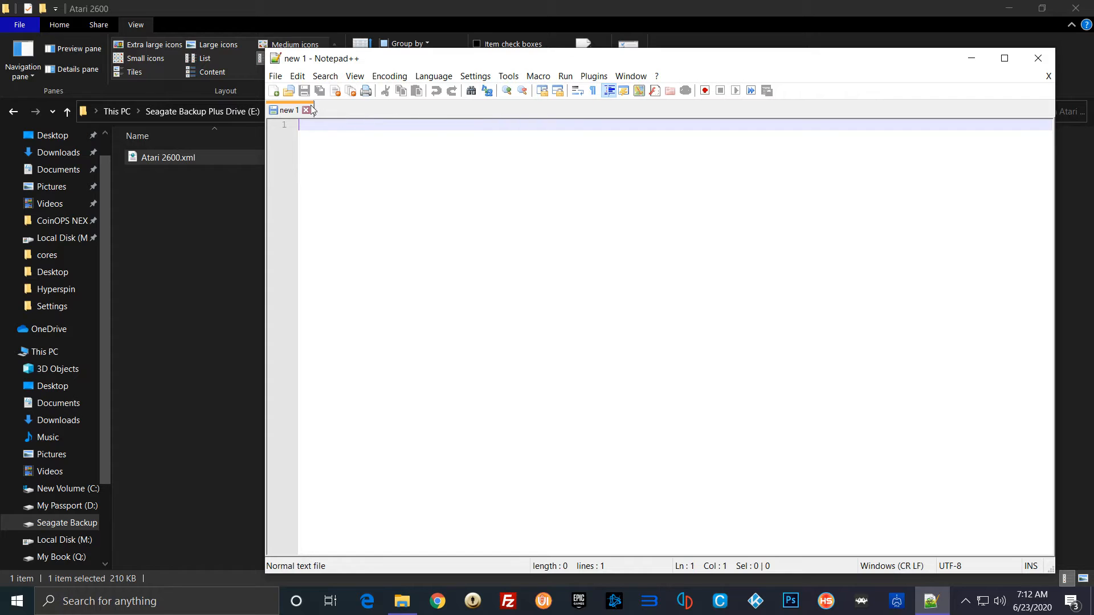
pyautogui.click(1038, 58)
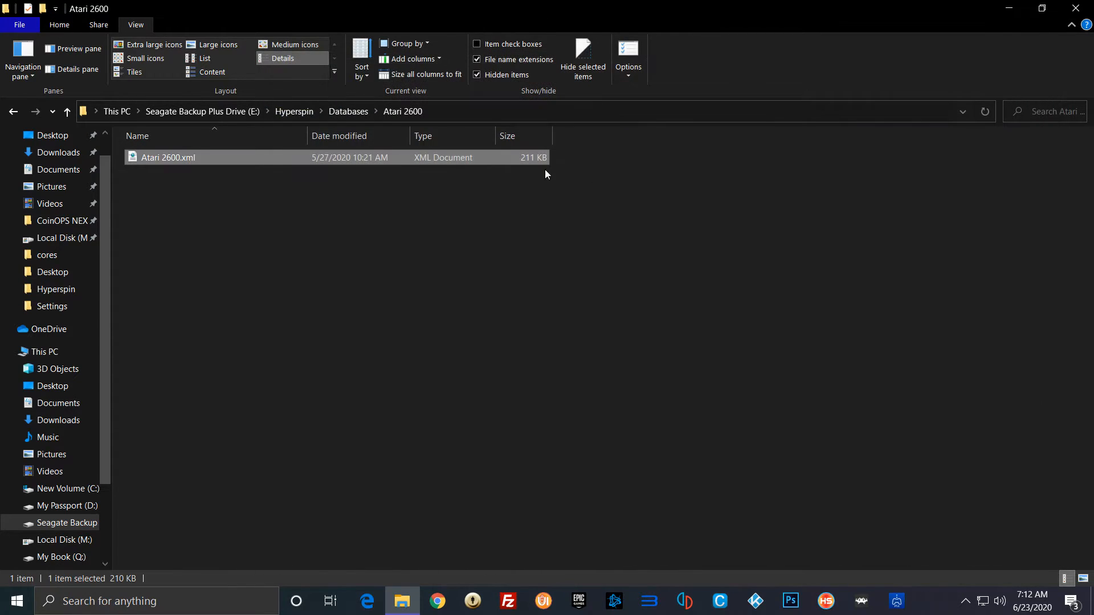
# Step: Open the Main Menu folder inside the Hyperspin Databases folder
pyautogui.click(302, 112)
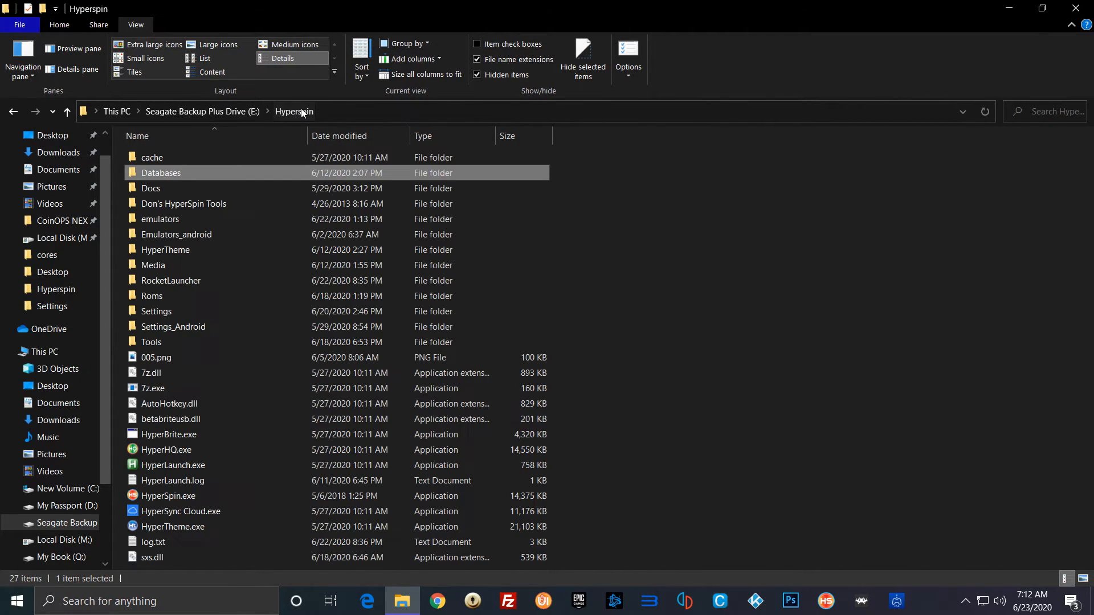
pyautogui.doubleClick(192, 176)
pyautogui.scroll(-10, 221, 349)
pyautogui.scroll(-18, 234, 371)
pyautogui.scroll(1, 234, 369)
pyautogui.doubleClick(166, 342)
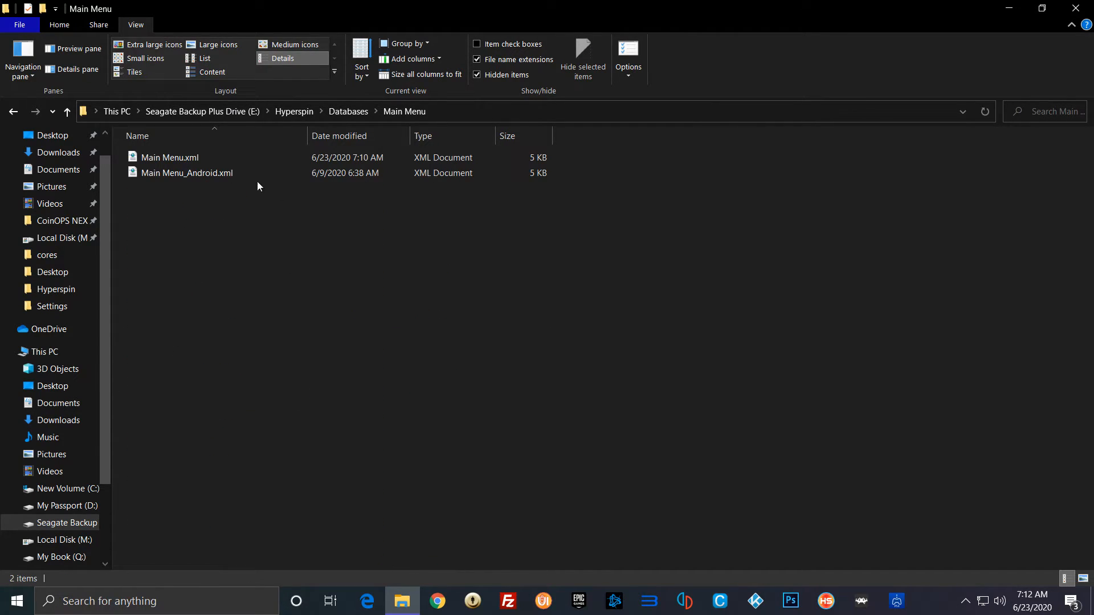
# Step: Open Main Menu_Android.xml from the Main Menu folder in Notepad++
pyautogui.click(155, 157)
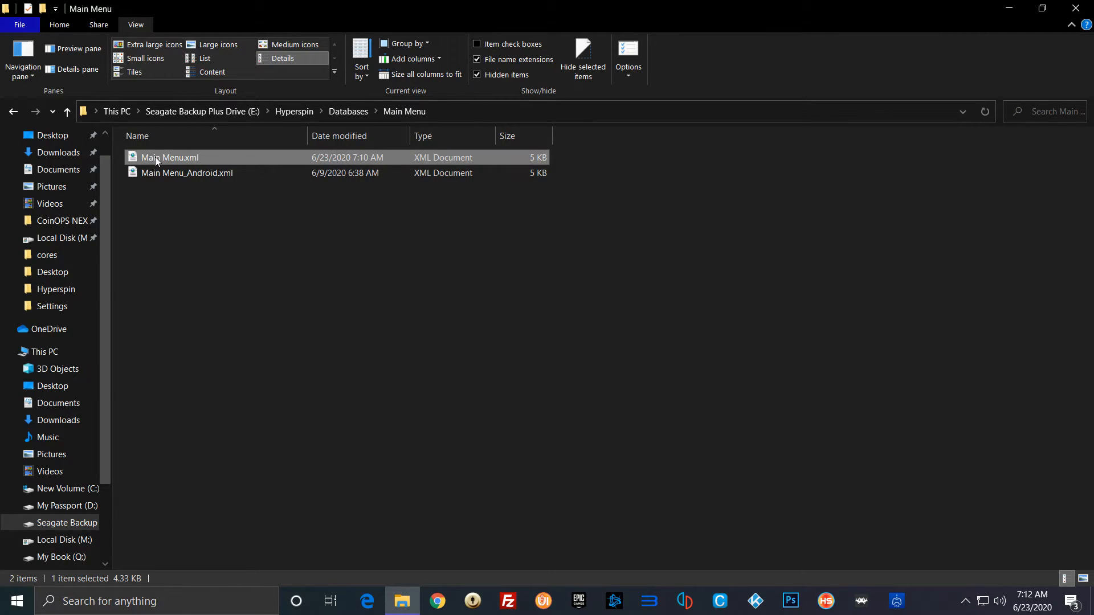
pyautogui.click(182, 174)
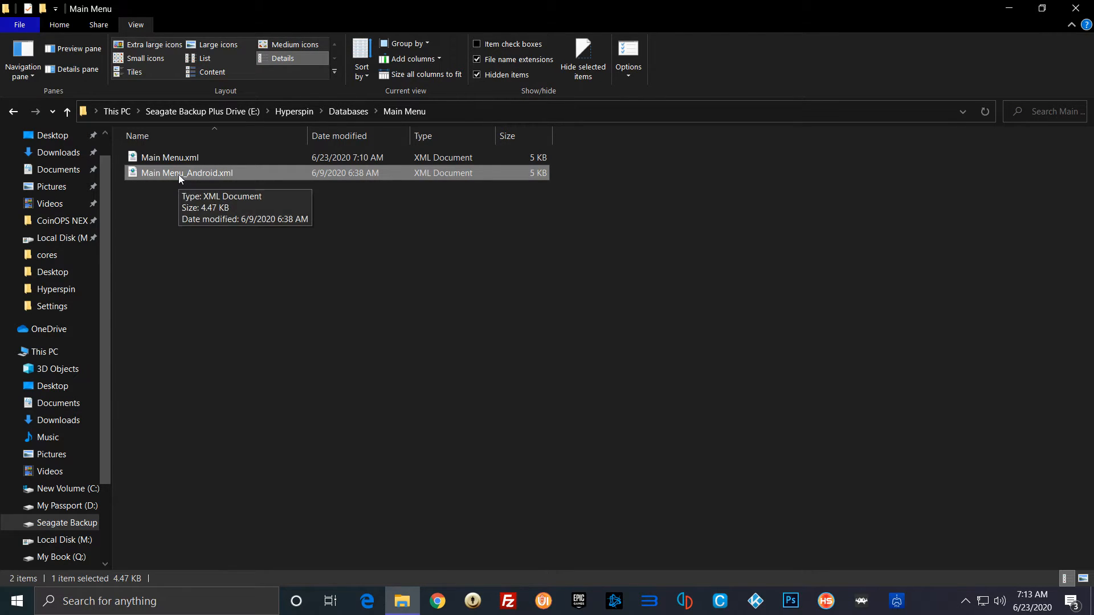
pyautogui.rightClick(179, 175)
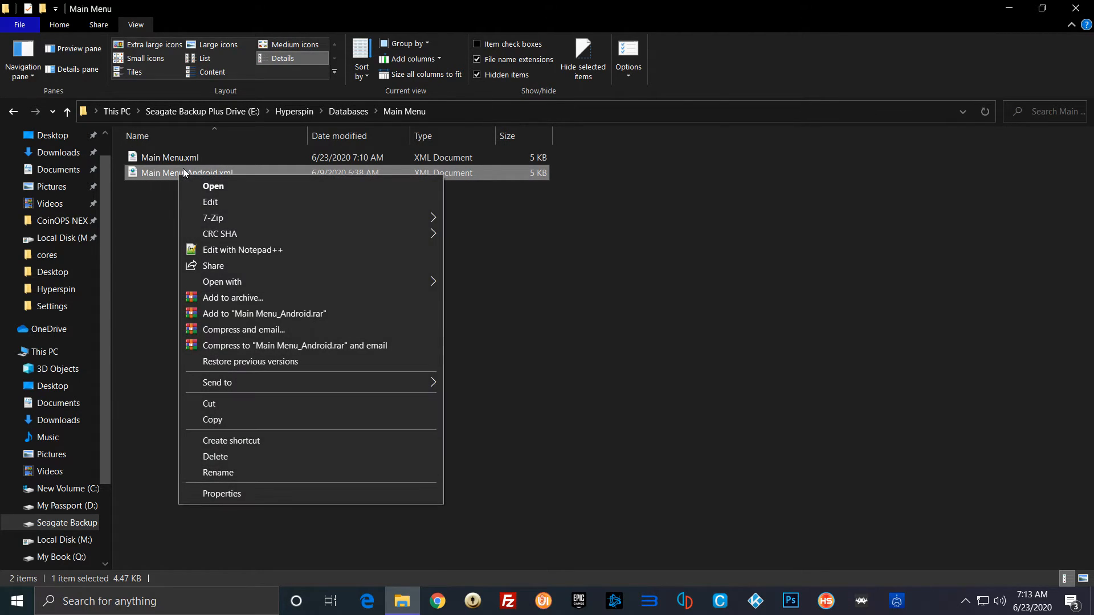
pyautogui.click(245, 250)
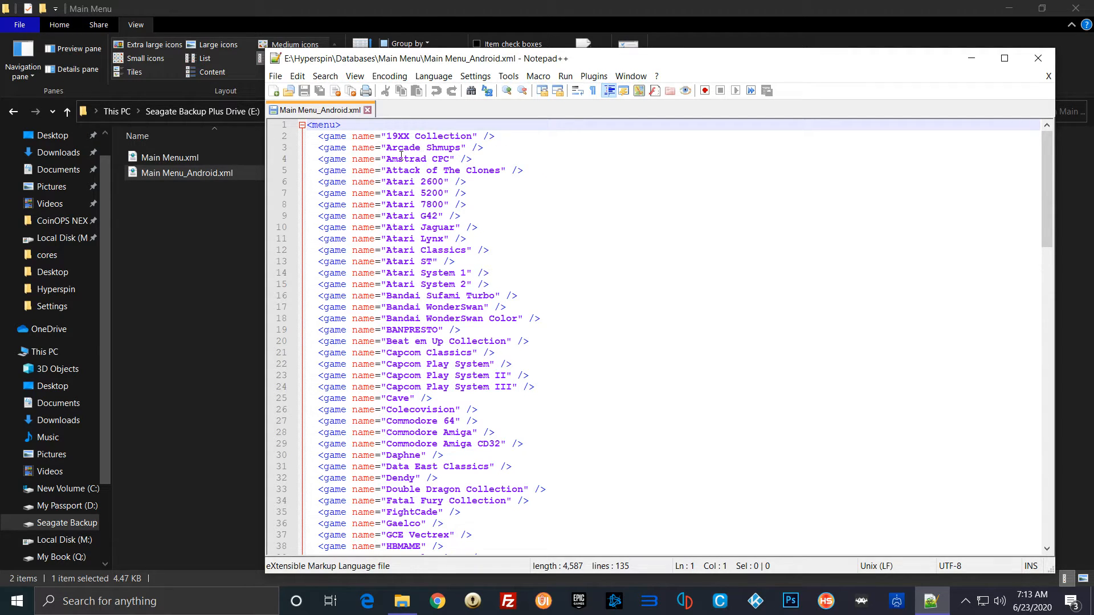
# Step: Look through the list of system names in Main Menu_Android.xml and return to its beginning
pyautogui.scroll(-8, 497, 352)
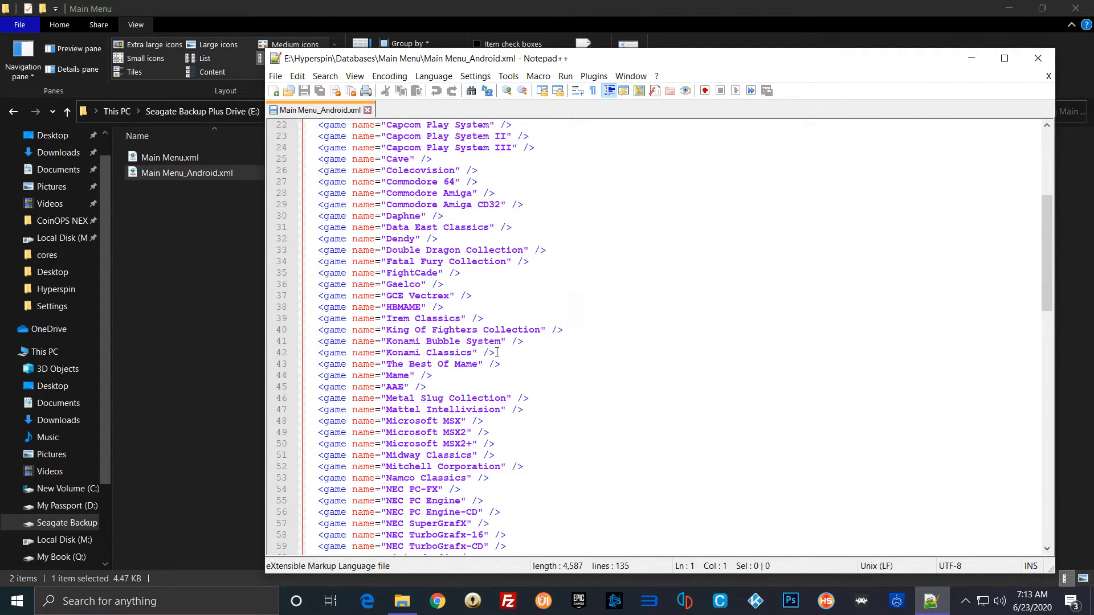
pyautogui.scroll(8, 497, 352)
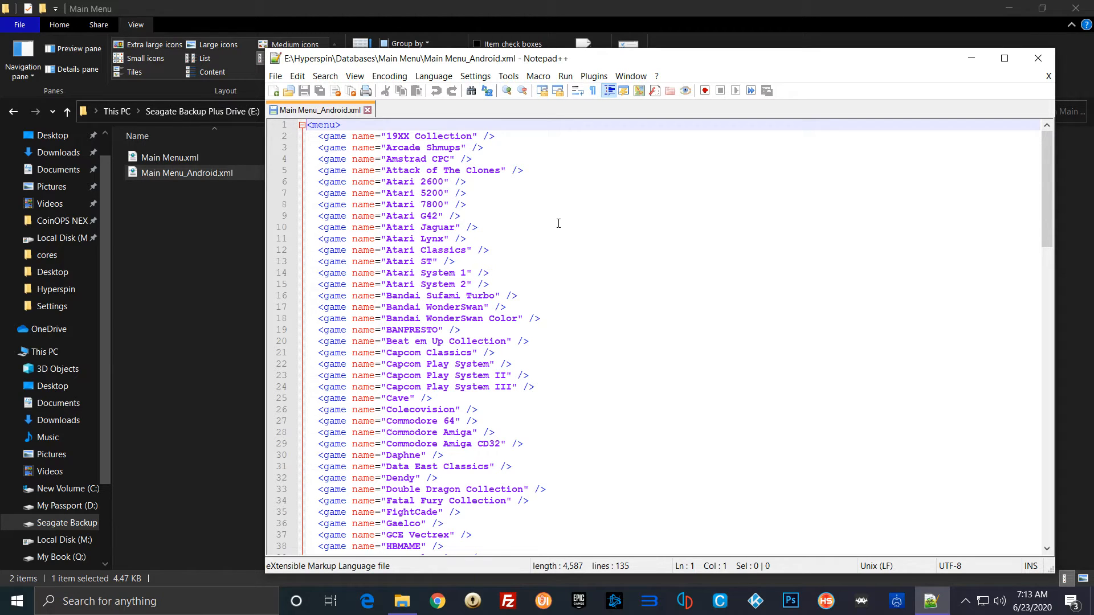
pyautogui.scroll(-3, 567, 238)
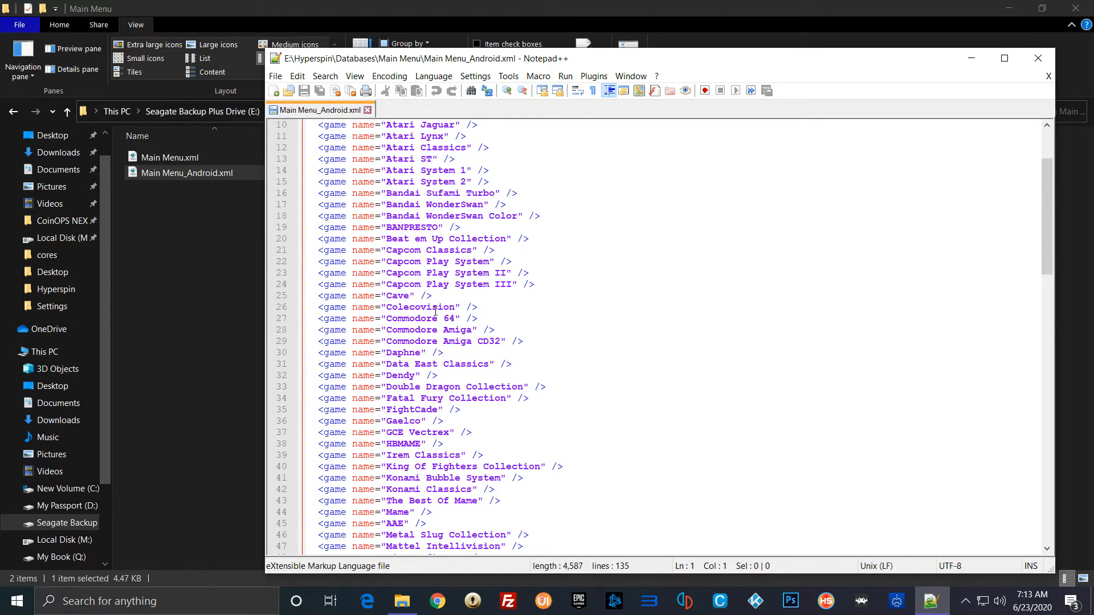
pyautogui.scroll(-2, 604, 325)
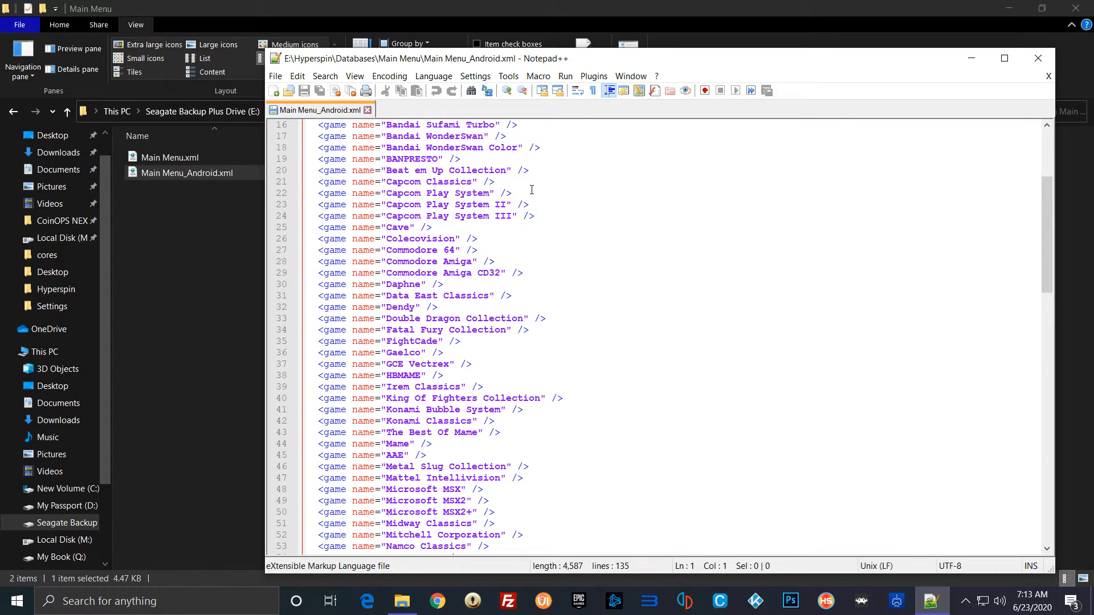
pyautogui.scroll(4, 532, 189)
pyautogui.scroll(1, 417, 146)
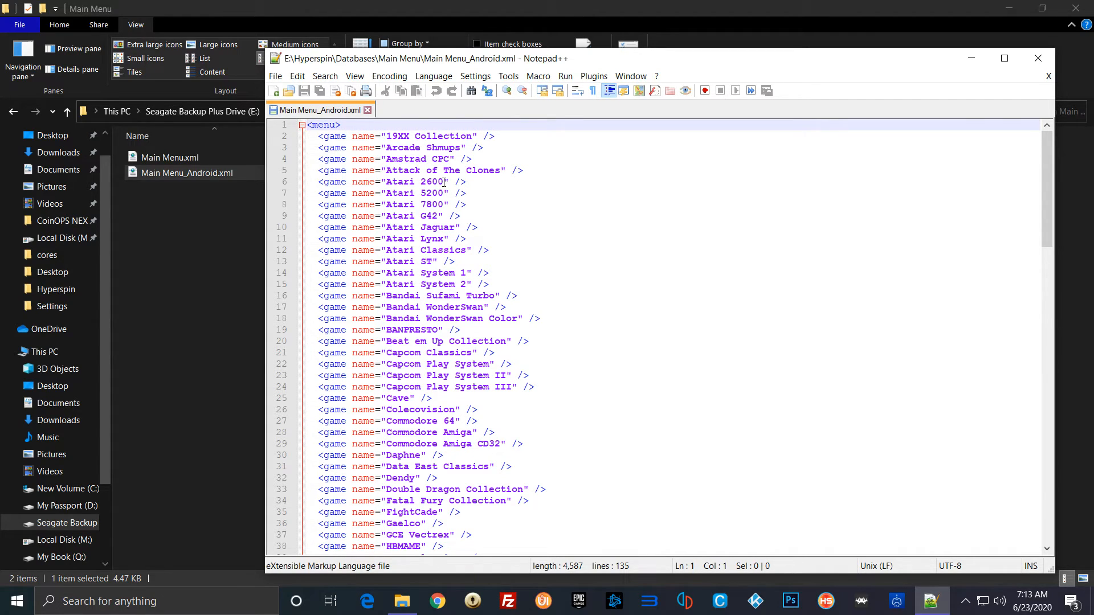
# Step: Examine the Atari 2600 and Atari 7800 entries by highlighting their names, and close the text editor
pyautogui.moveTo(444, 182); pyautogui.dragTo(388, 182)
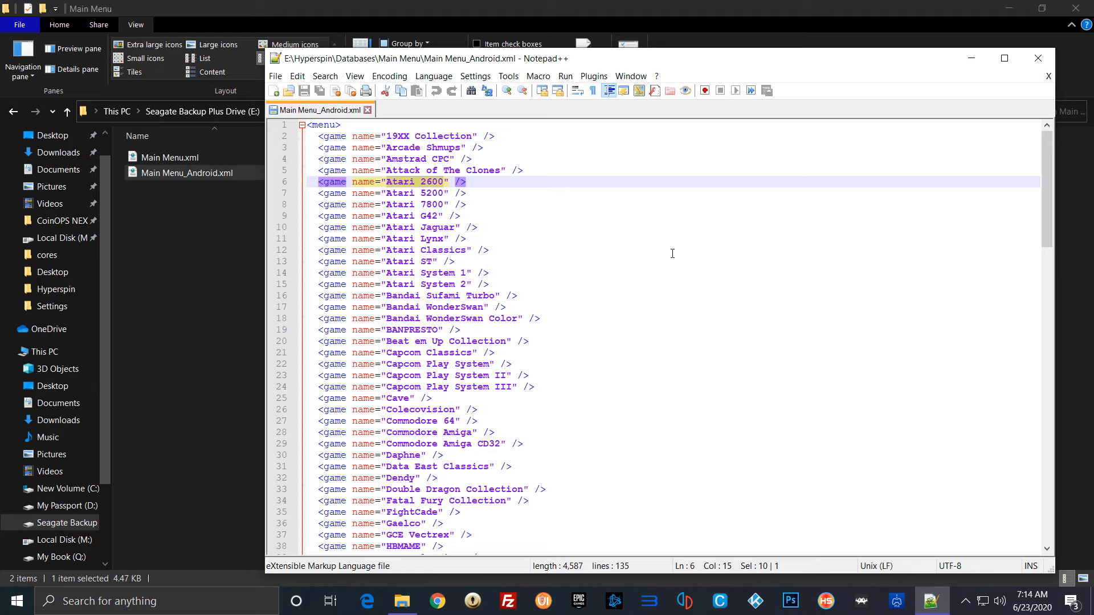
pyautogui.click(472, 206)
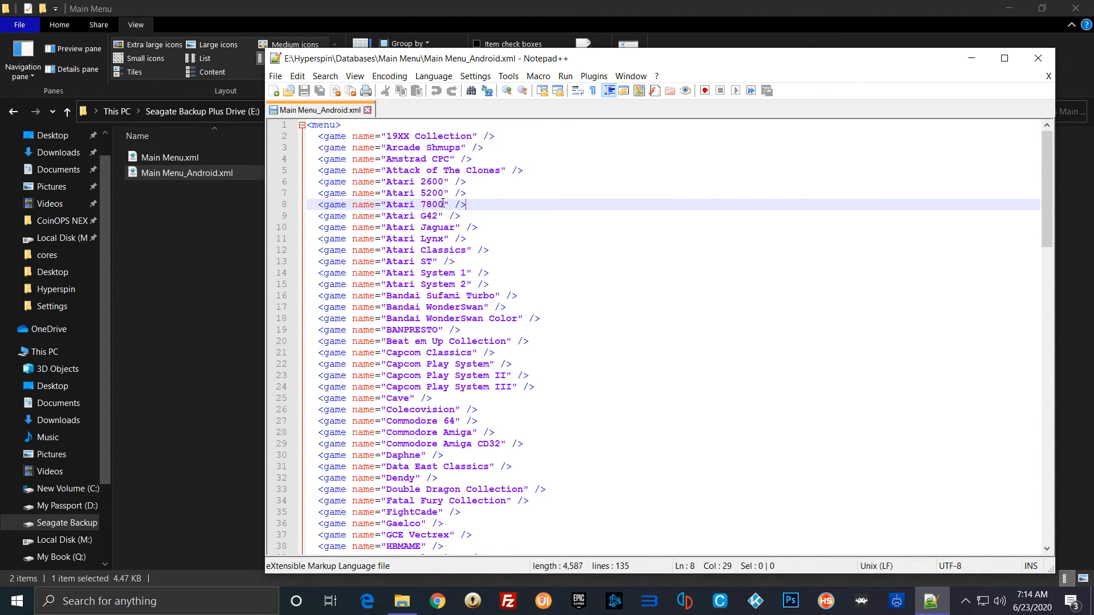
pyautogui.moveTo(444, 204); pyautogui.dragTo(386, 205)
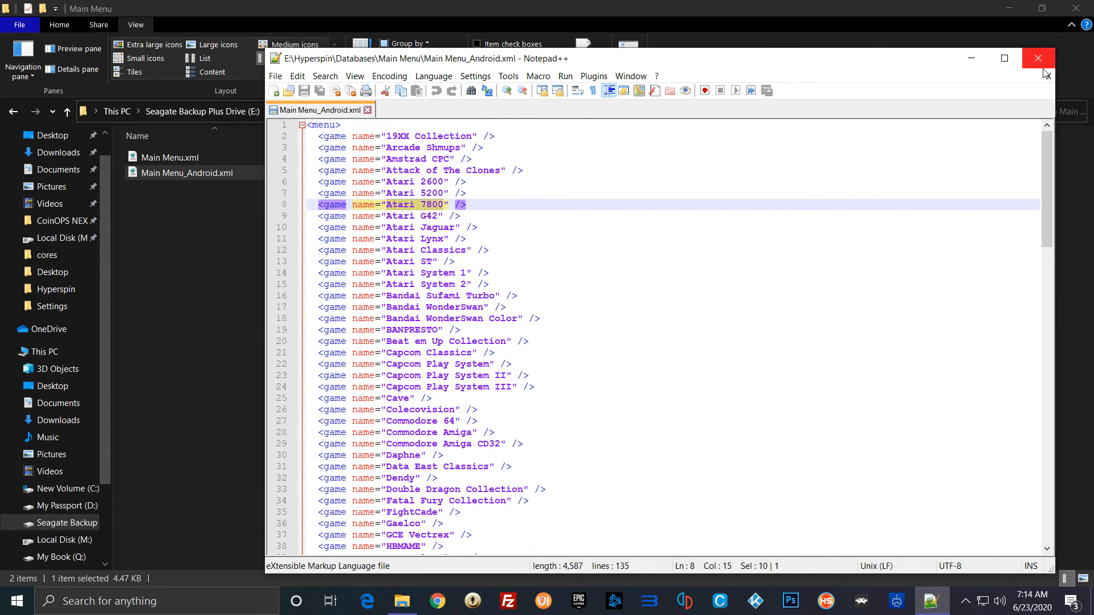
pyautogui.click(1038, 59)
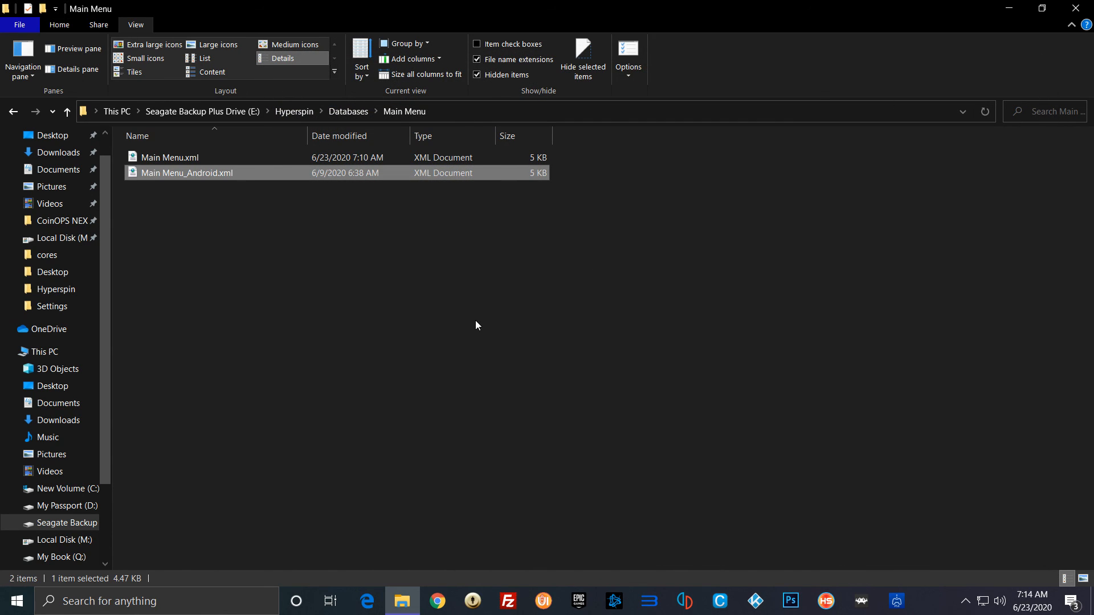